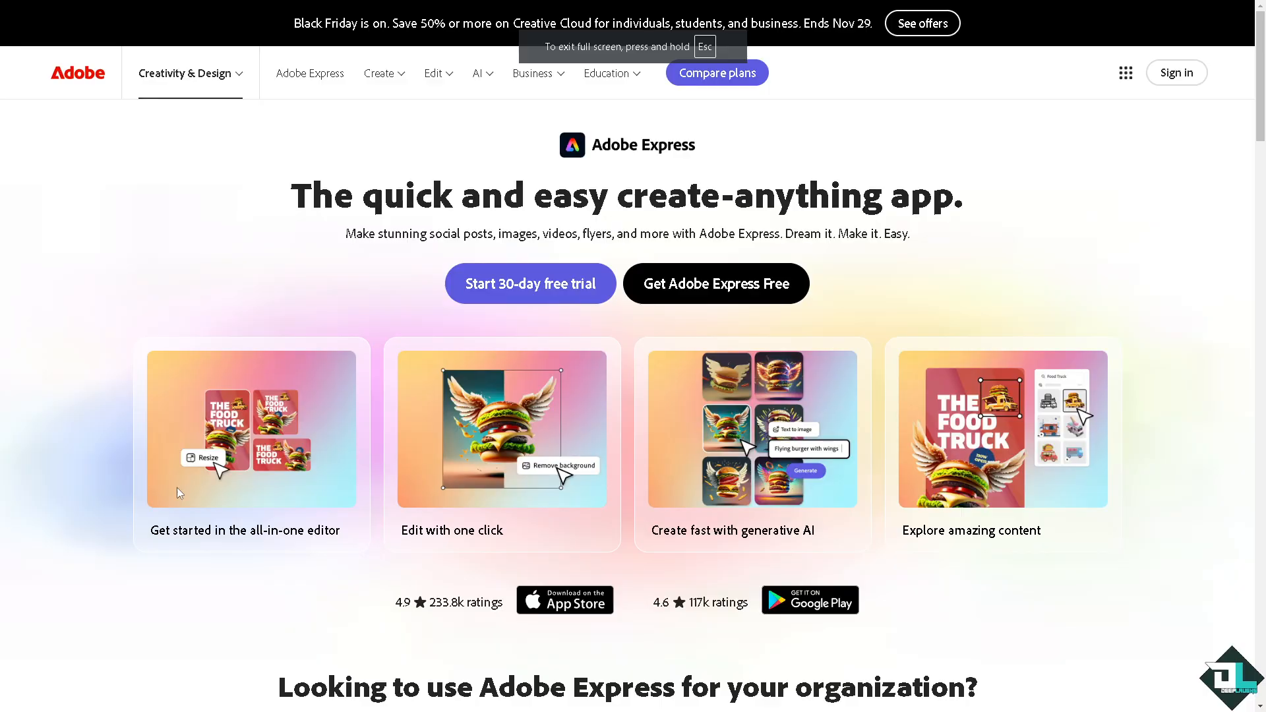
Choose the free version of Adobe Express and sign in to the account.
mouse_move(206, 454)
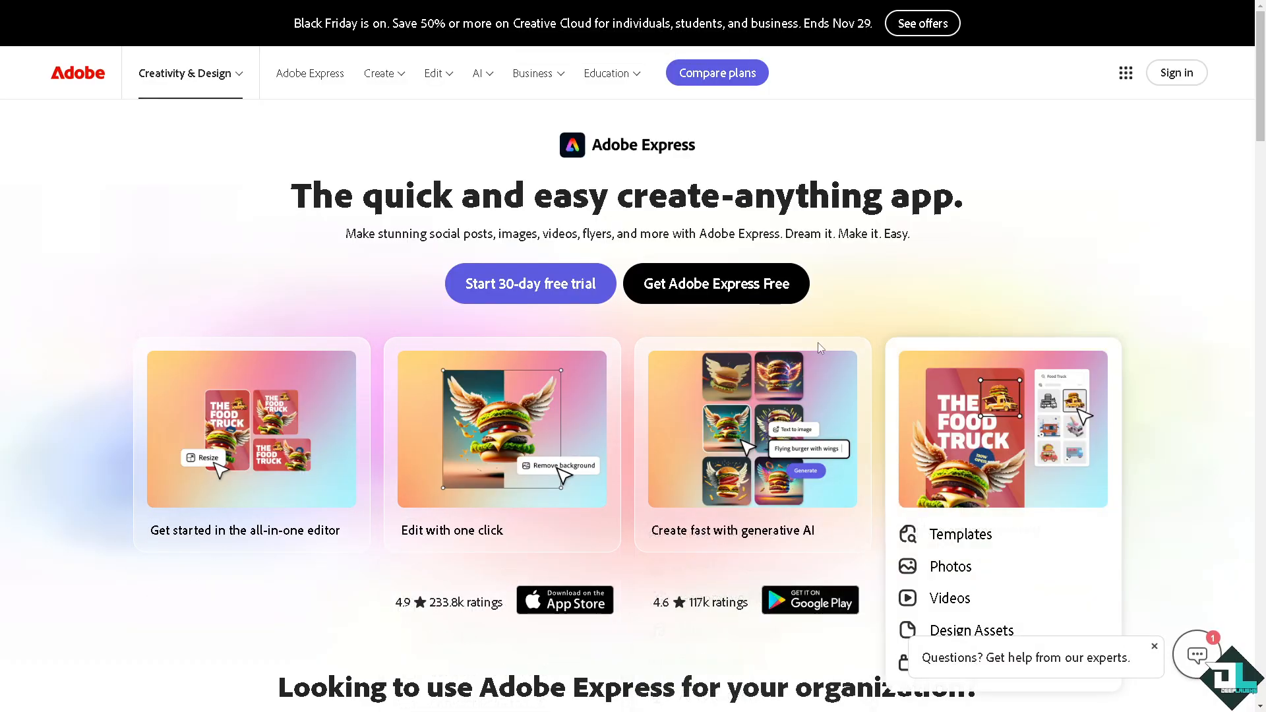
click(743, 294)
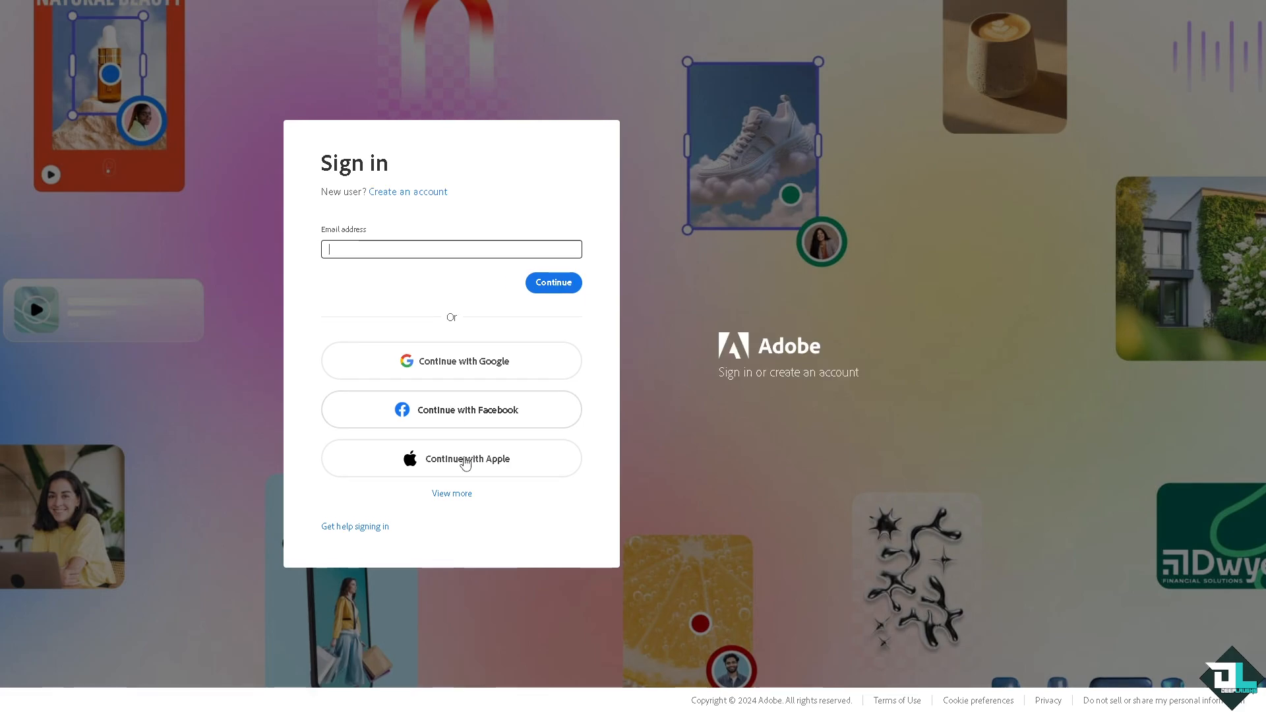
click(415, 131)
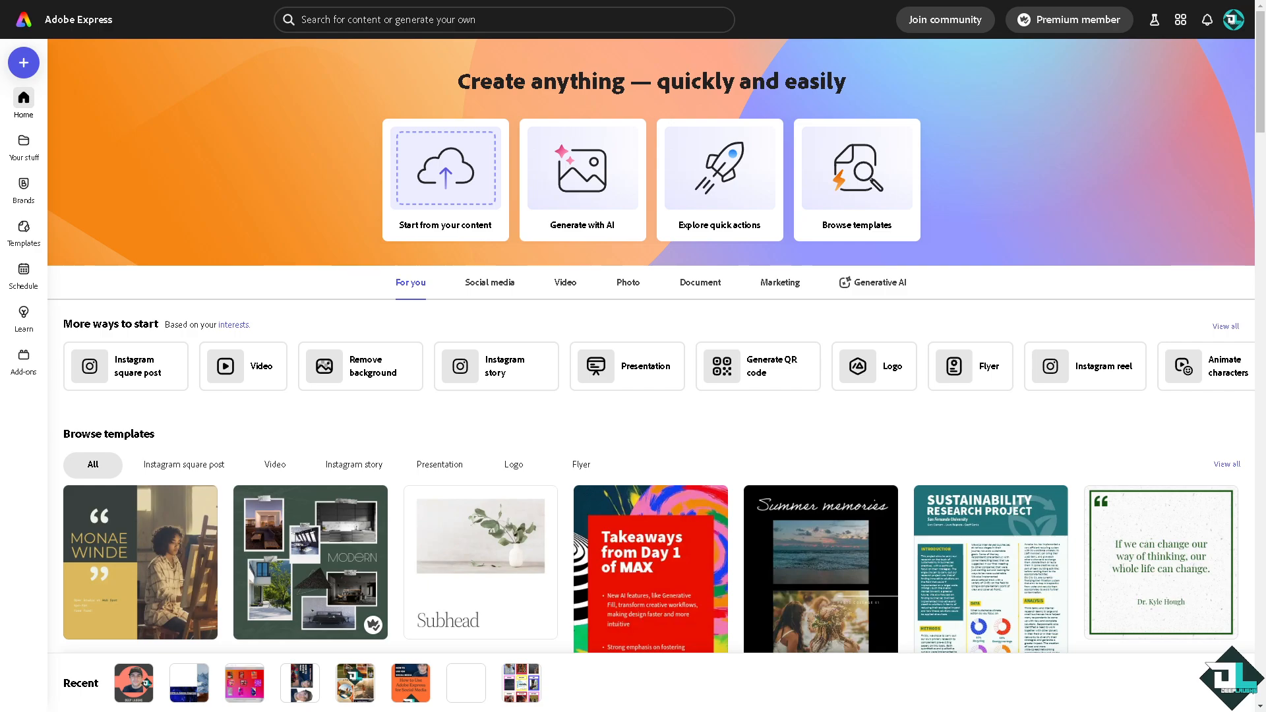
Create a new blank file in the YouTube thumbnail format, 1,280 x 720 px, from the social media formats.
click(23, 66)
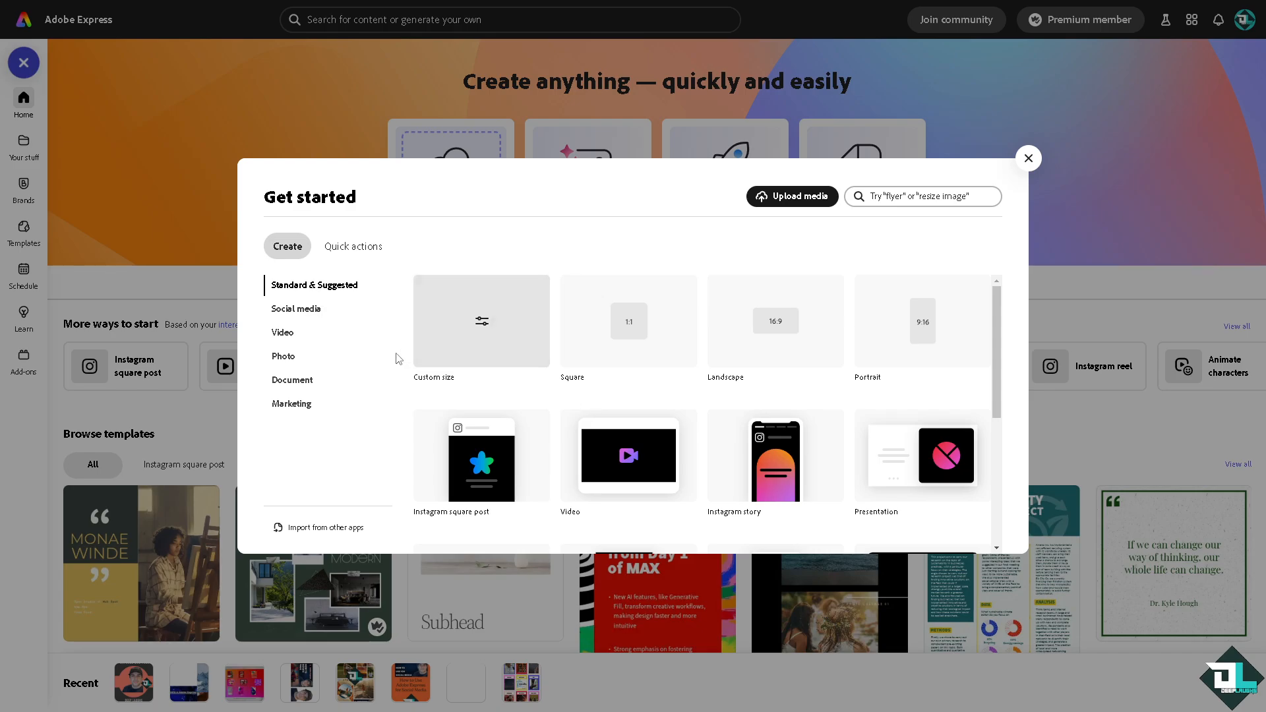
click(306, 320)
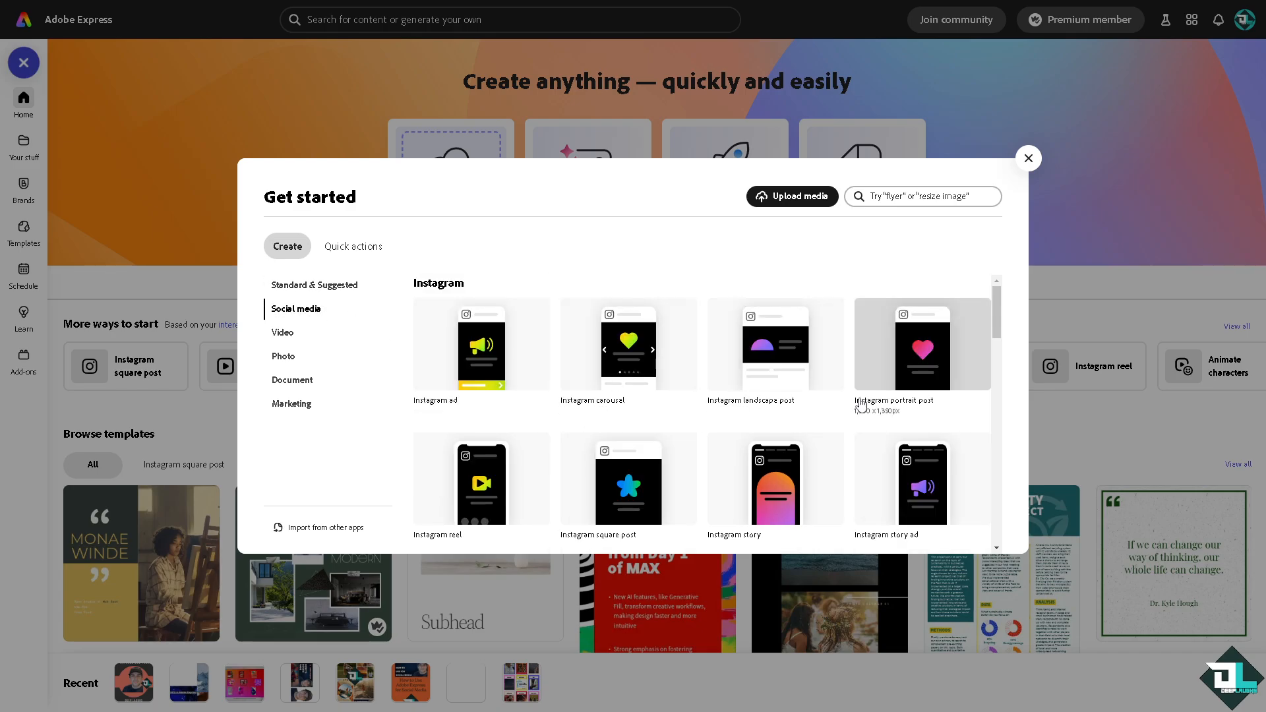
scroll(859, 402, down, 2)
scroll(851, 403, down, 5)
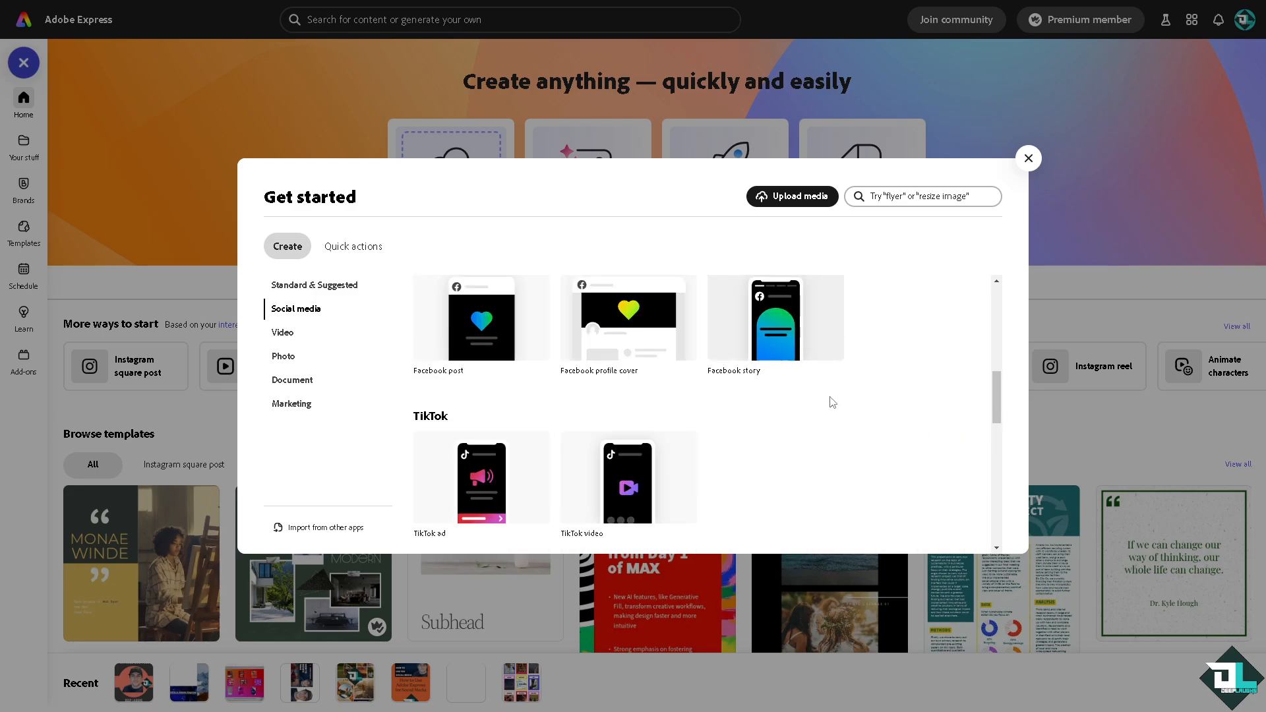
scroll(827, 402, up, 5)
scroll(827, 402, down, 8)
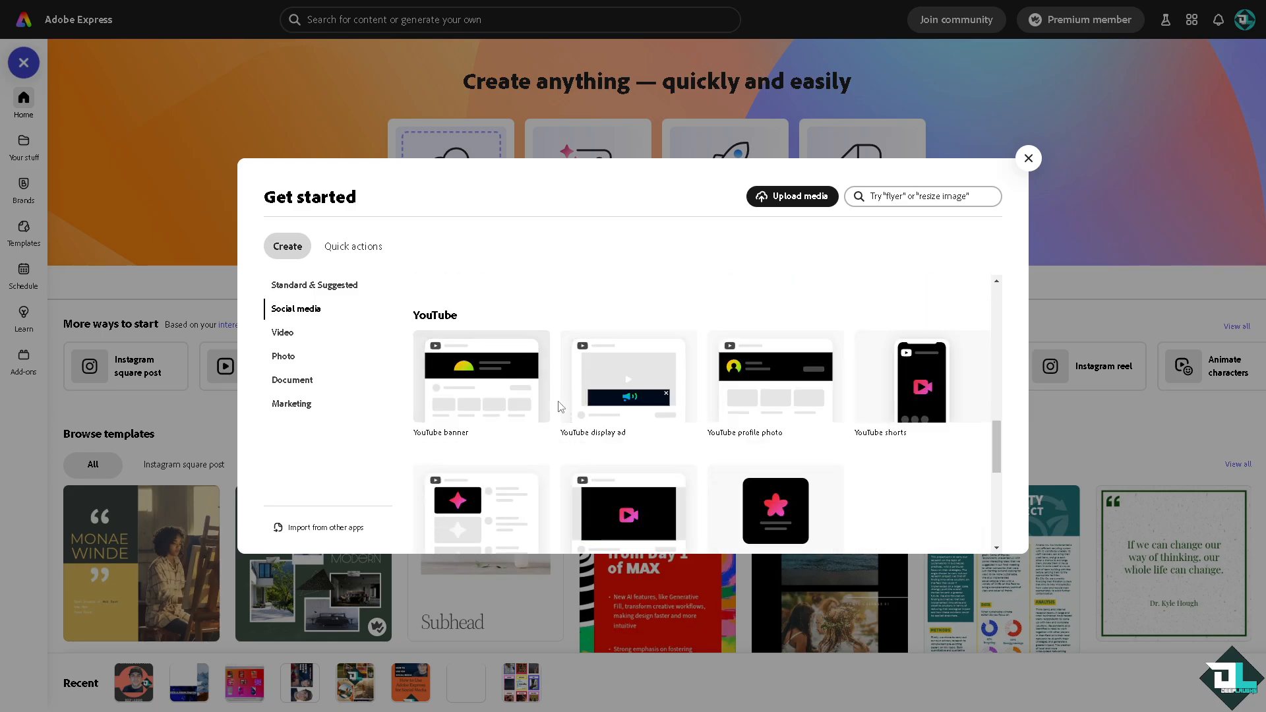
scroll(559, 407, down, 2)
scroll(560, 407, up, 2)
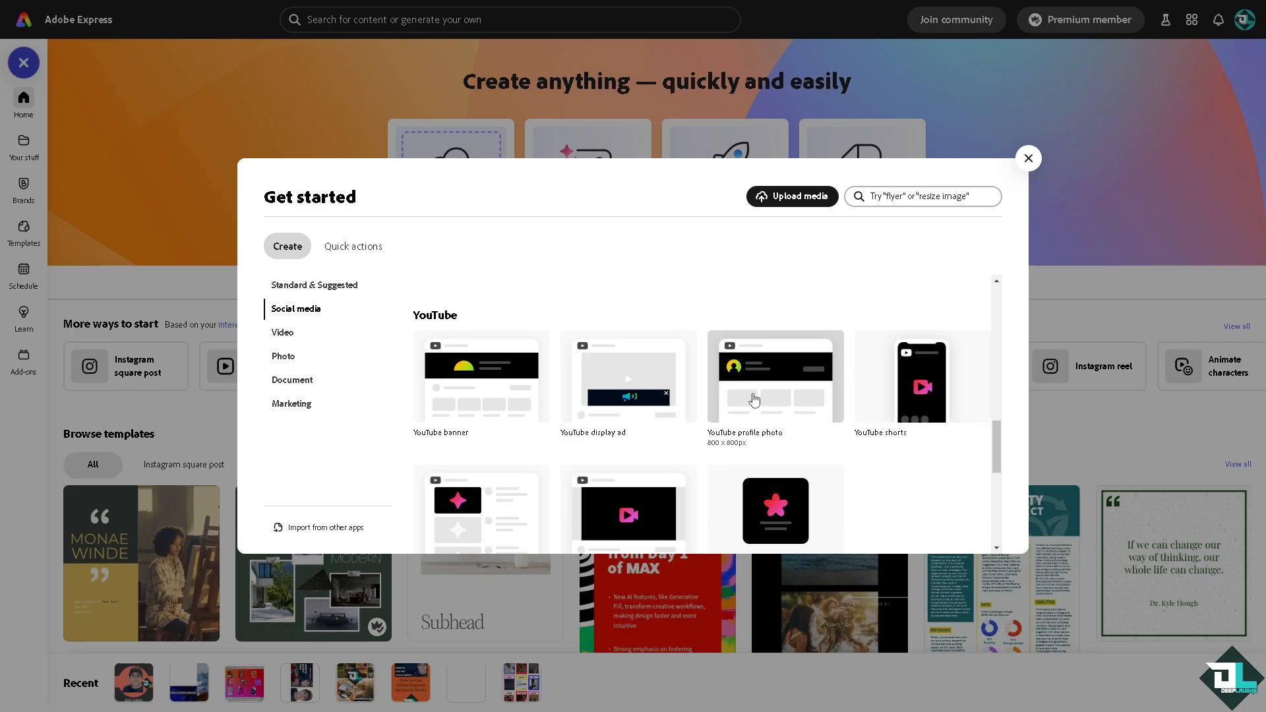
scroll(912, 401, down, 2)
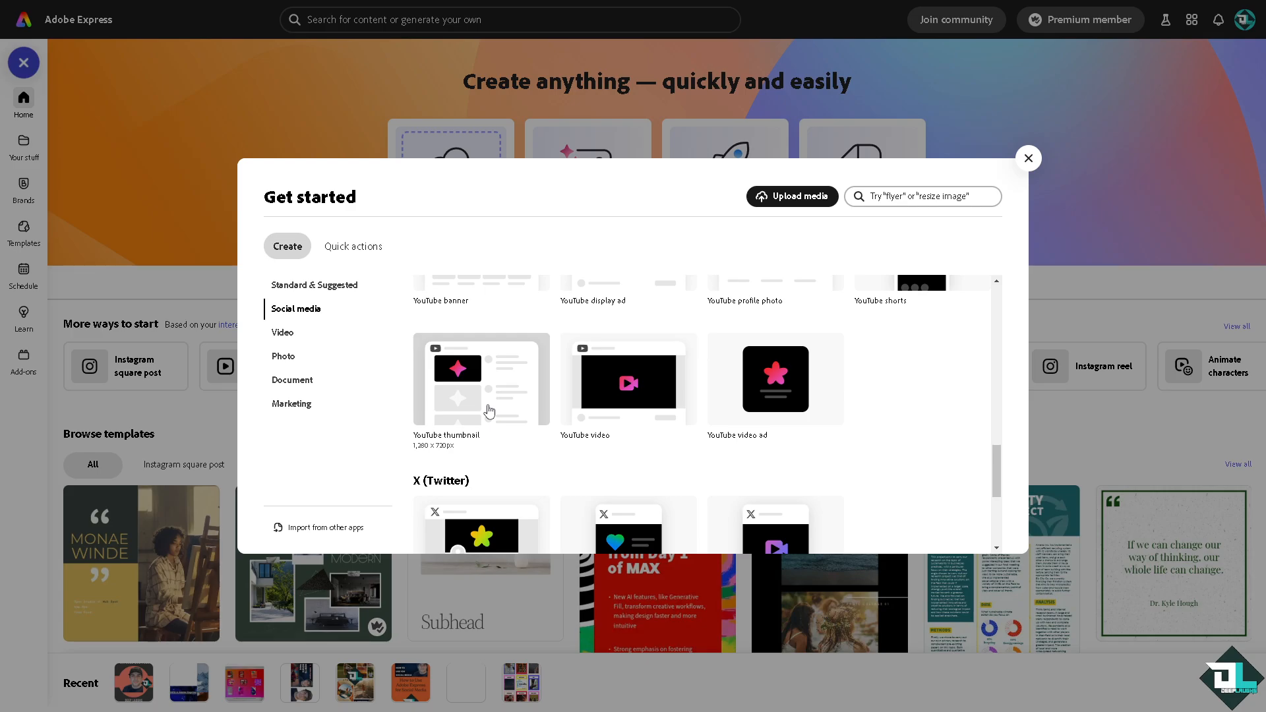
scroll(488, 410, up, 1)
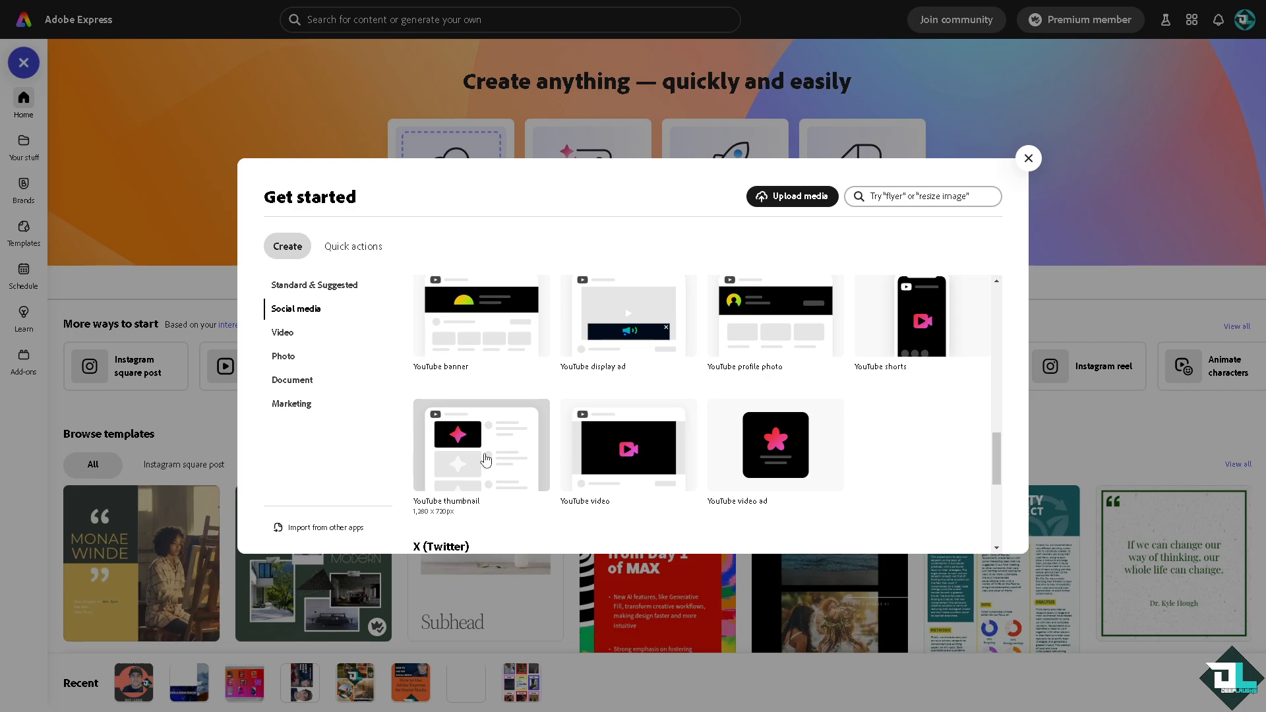
click(485, 459)
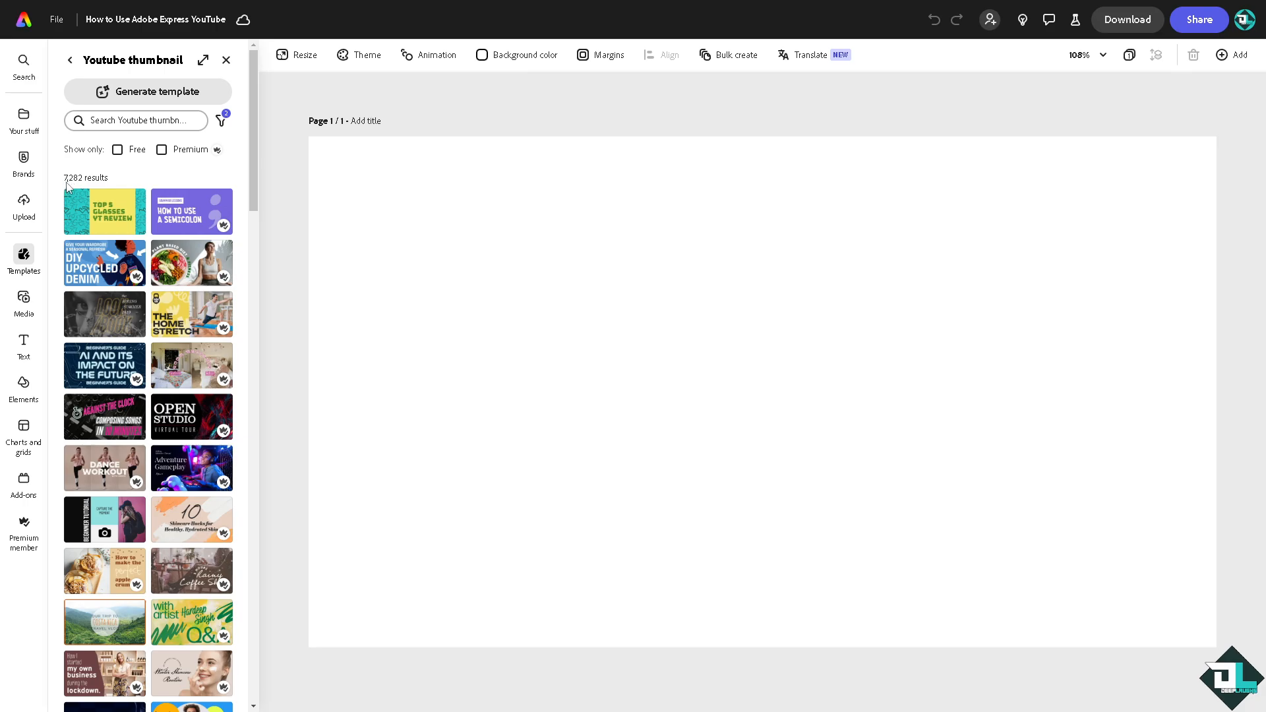
Try the Free and Premium filters on the YouTube thumbnail templates and clear both.
click(117, 150)
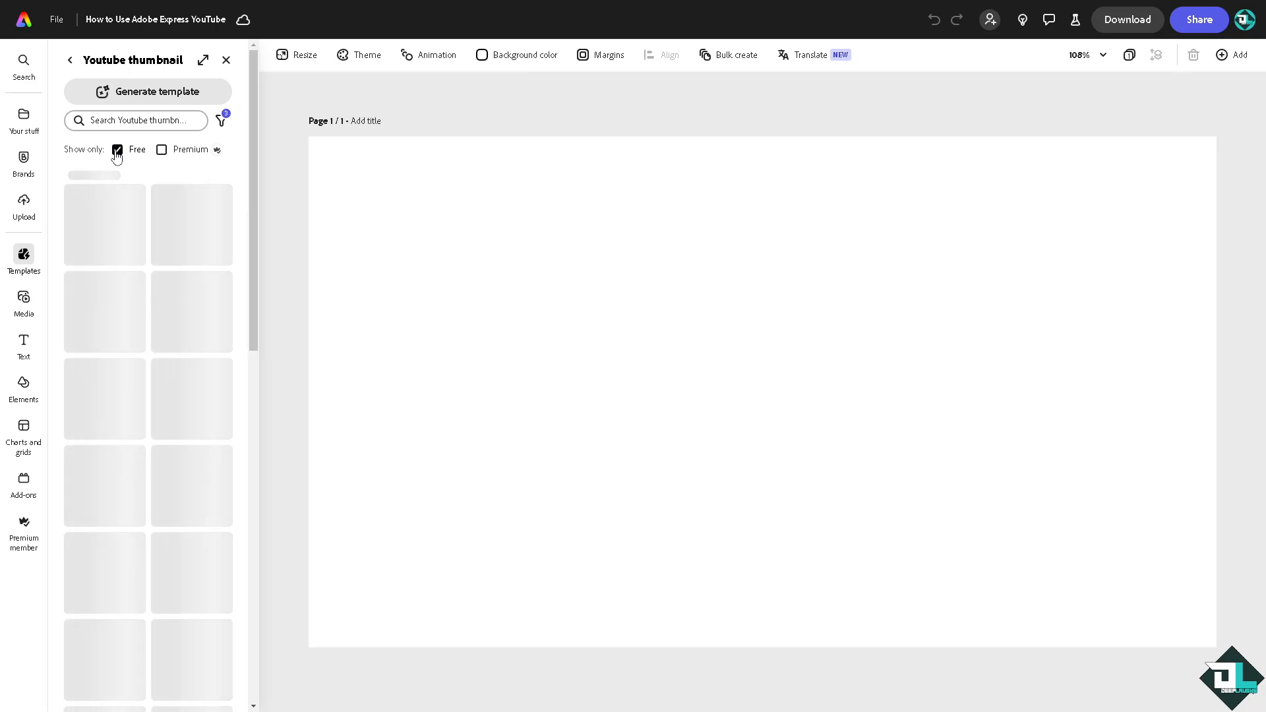
click(163, 152)
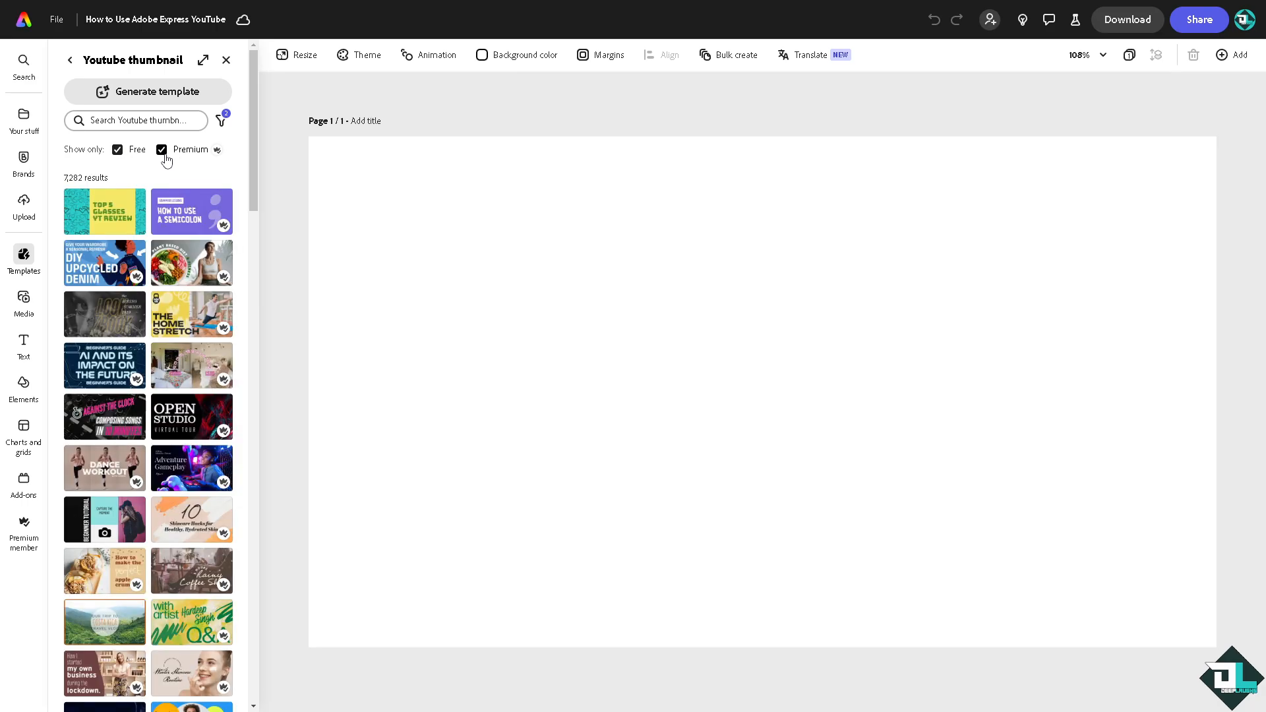
click(119, 152)
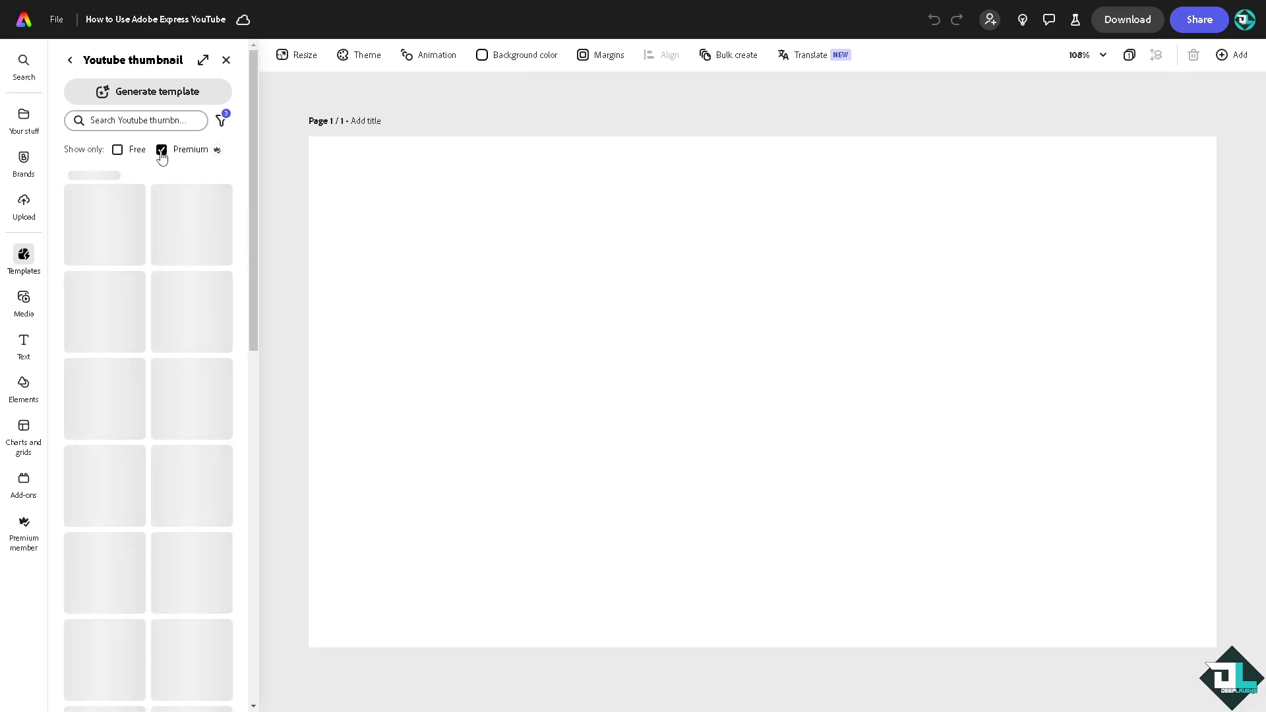
click(162, 150)
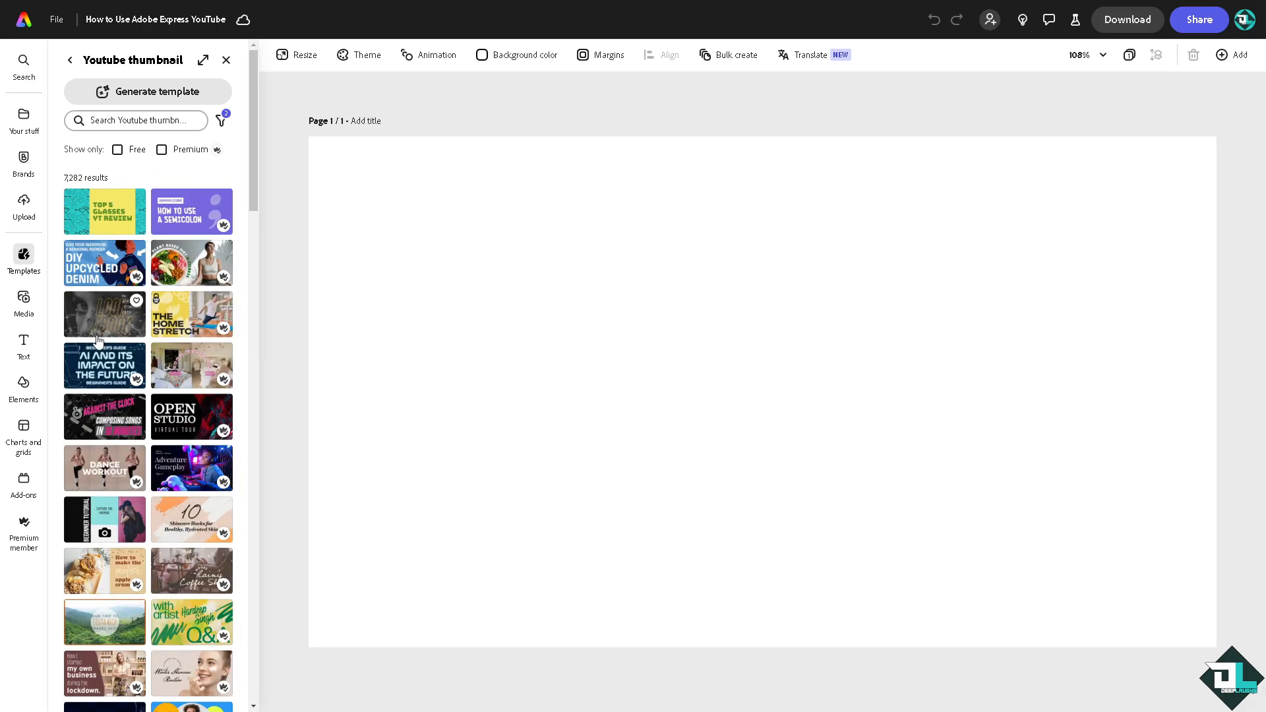
Add the purple Adventure Gameplay game channel template to the file as a page.
scroll(175, 296, down, 2)
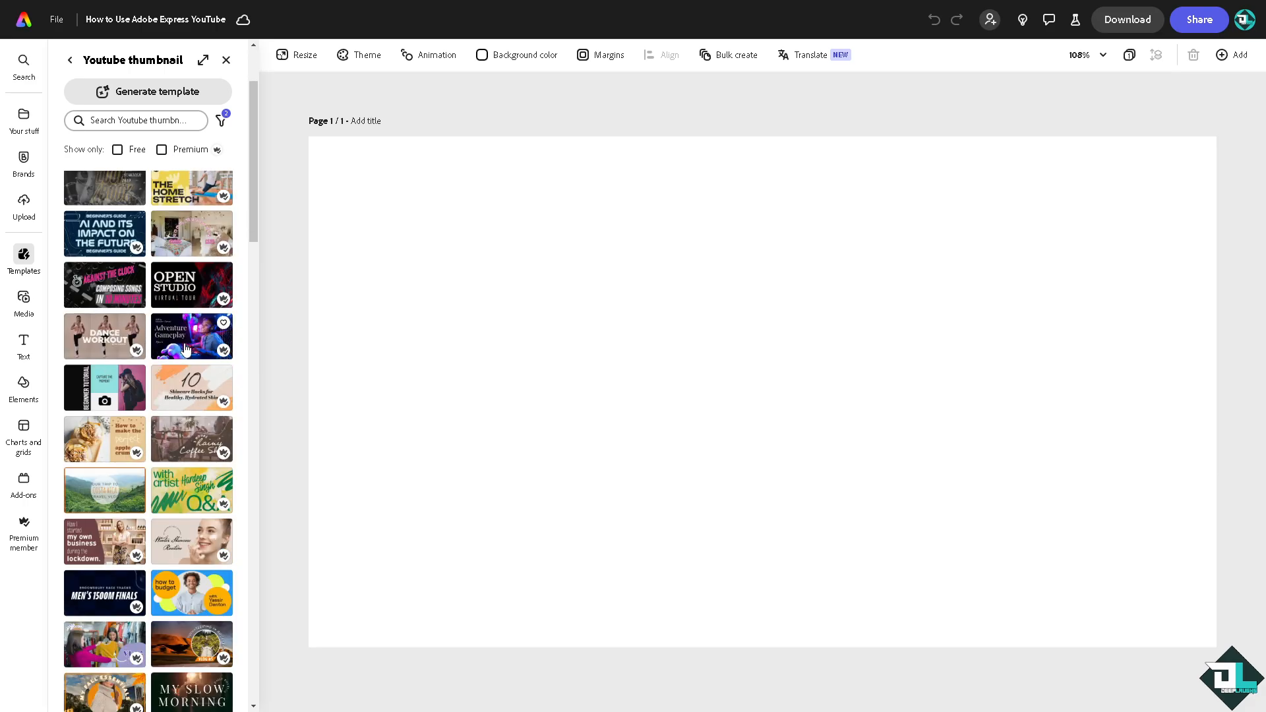
click(186, 345)
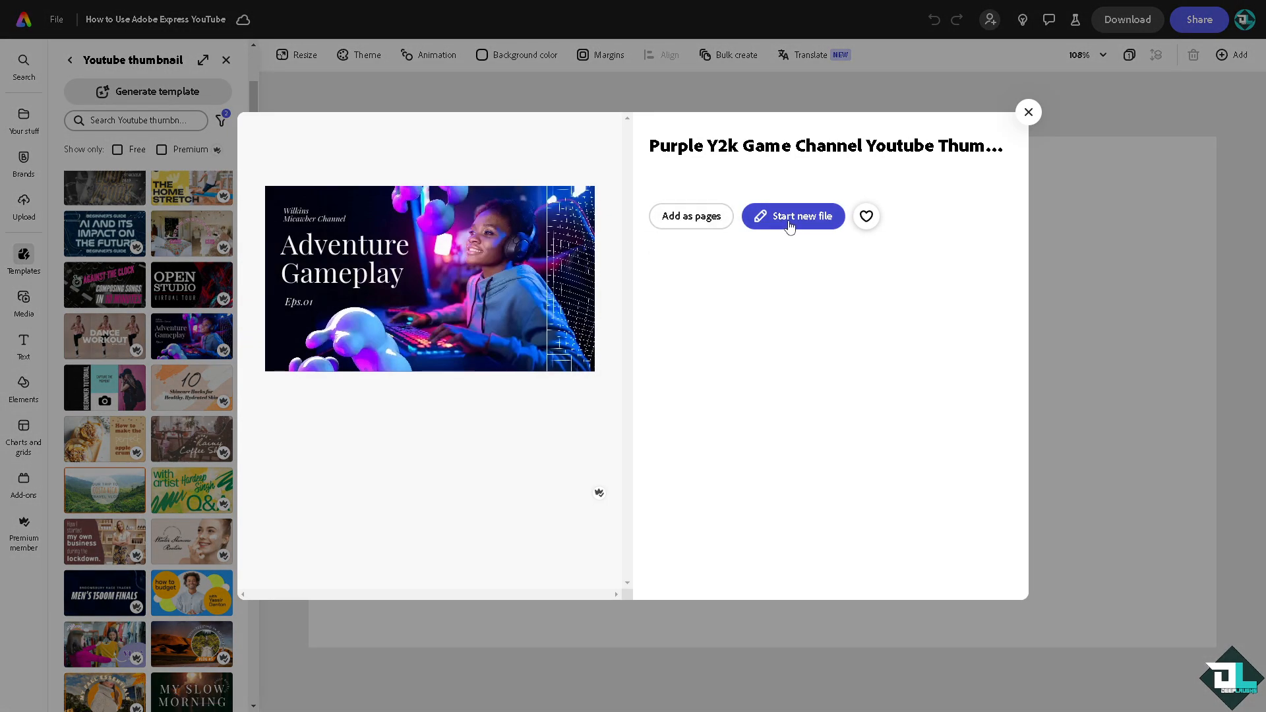
click(699, 219)
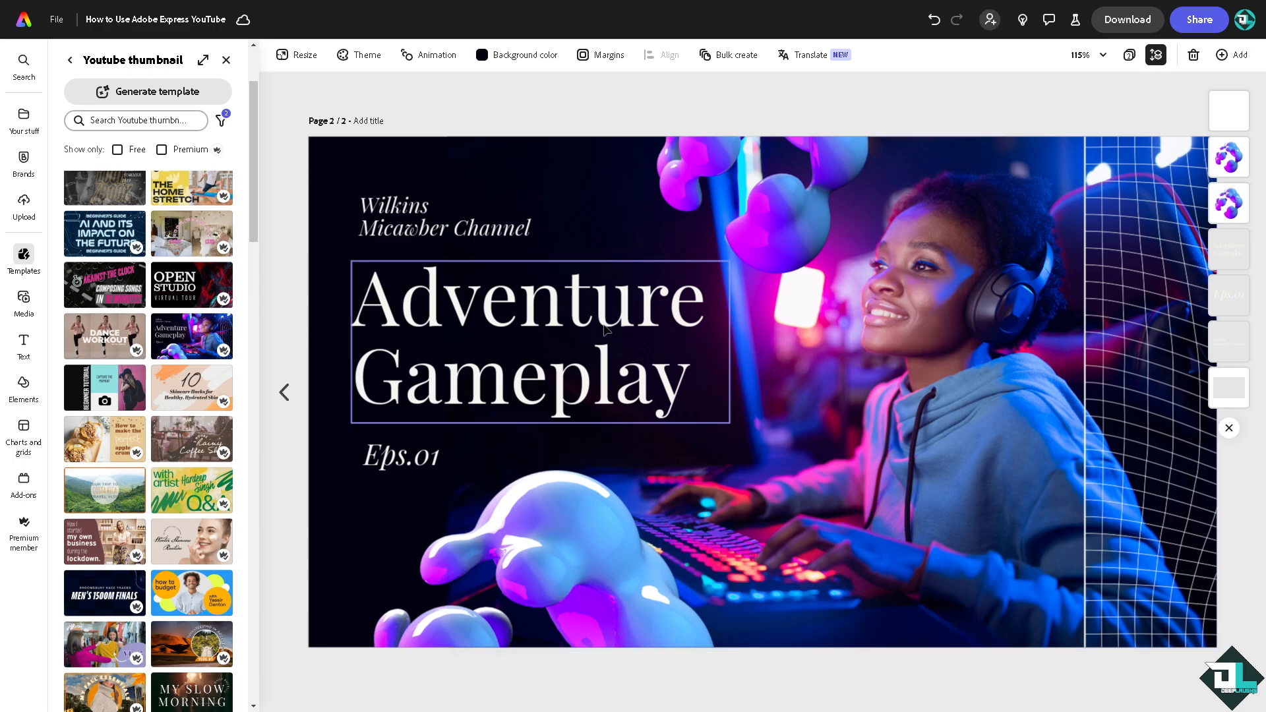
Replace the Adventure Gameplay title with "How to Use Adobe Express for YouTube" and move the Eps.01 text lower, clear of the title.
double_click(561, 303)
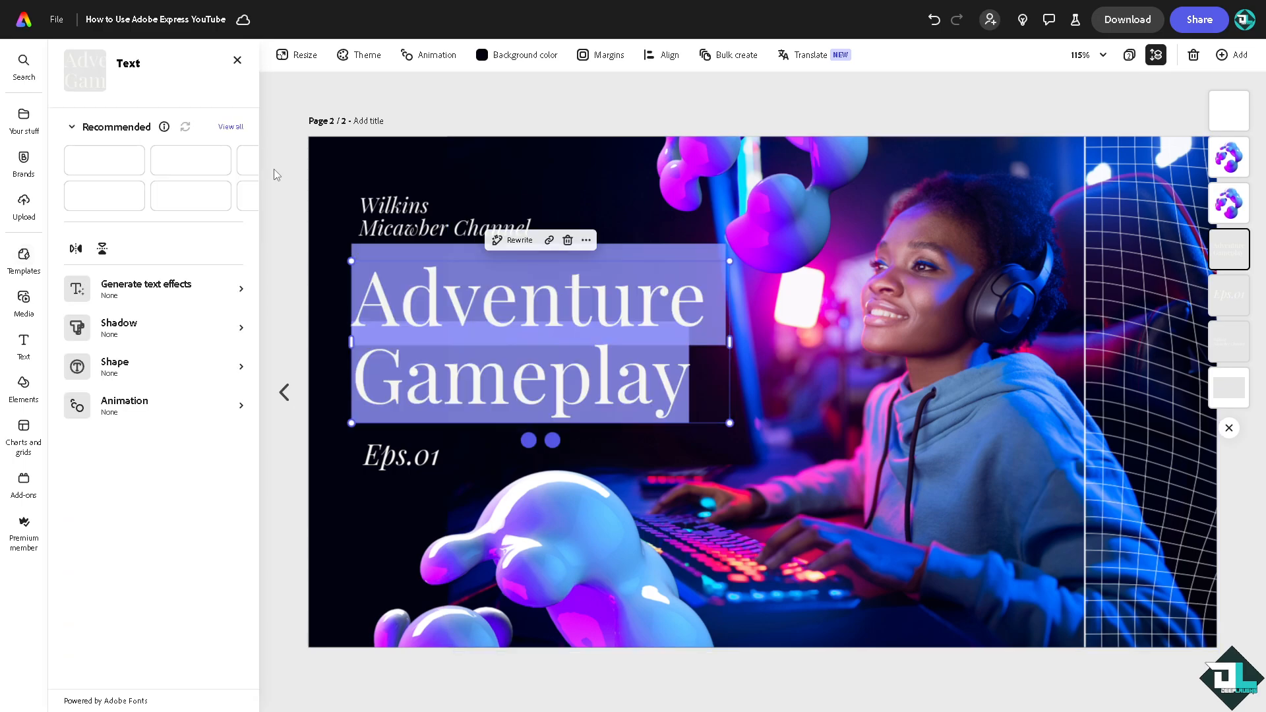
text(How to Use Adobe Express YouTube)
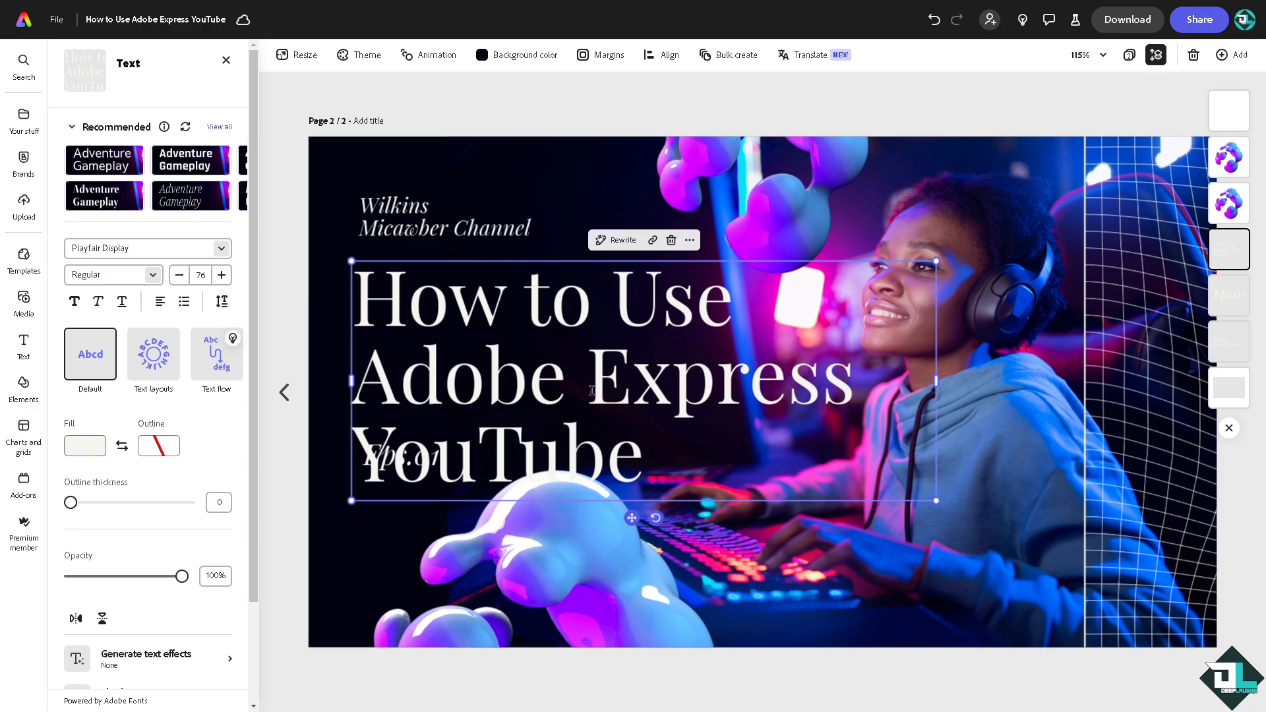
click(864, 379)
text(for)
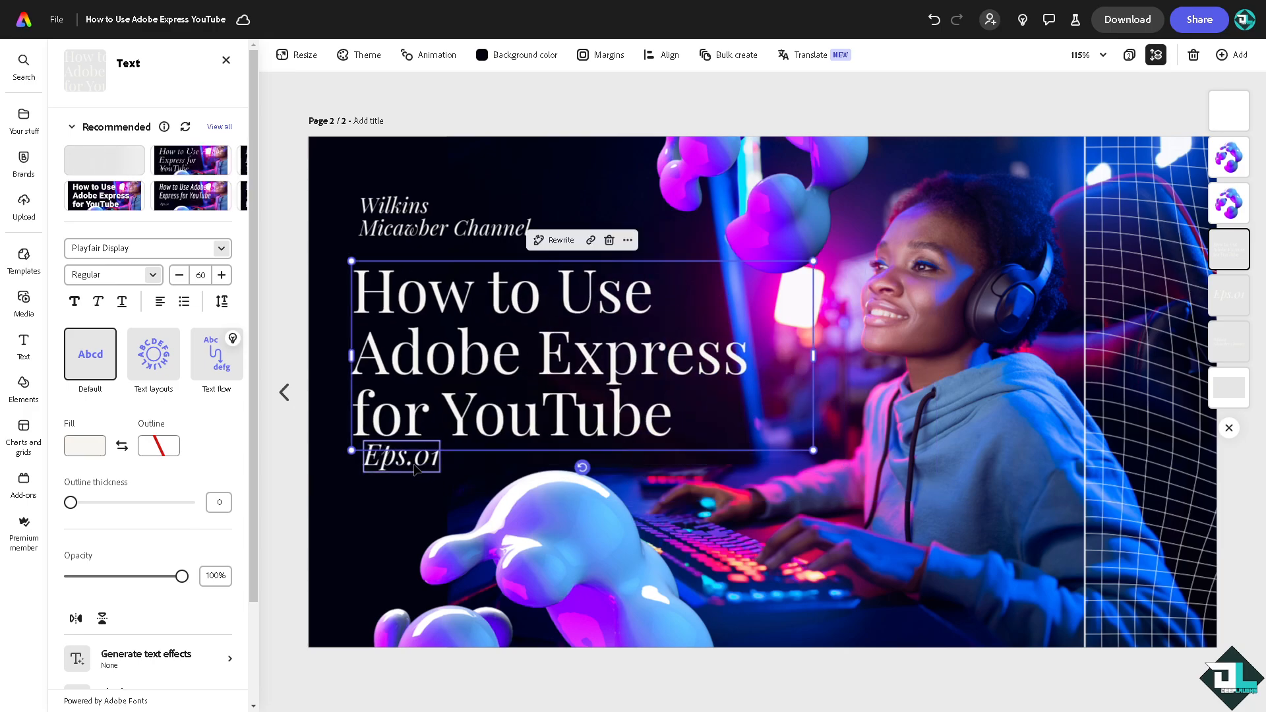
drag(413, 469, 415, 517)
Replace the channel name above the title with "DEEP LAUGHS CHANNEL" and widen its text box to fit one line.
click(399, 217)
click(398, 217)
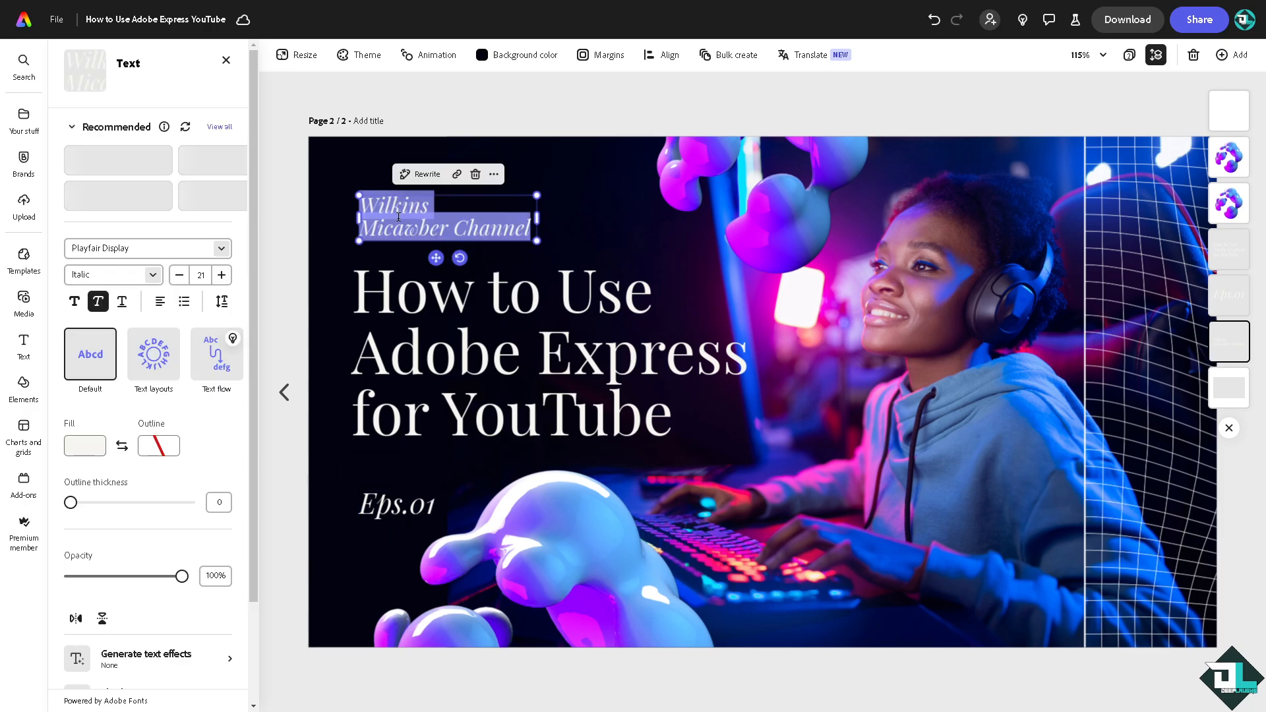
text(DEEP LAU)
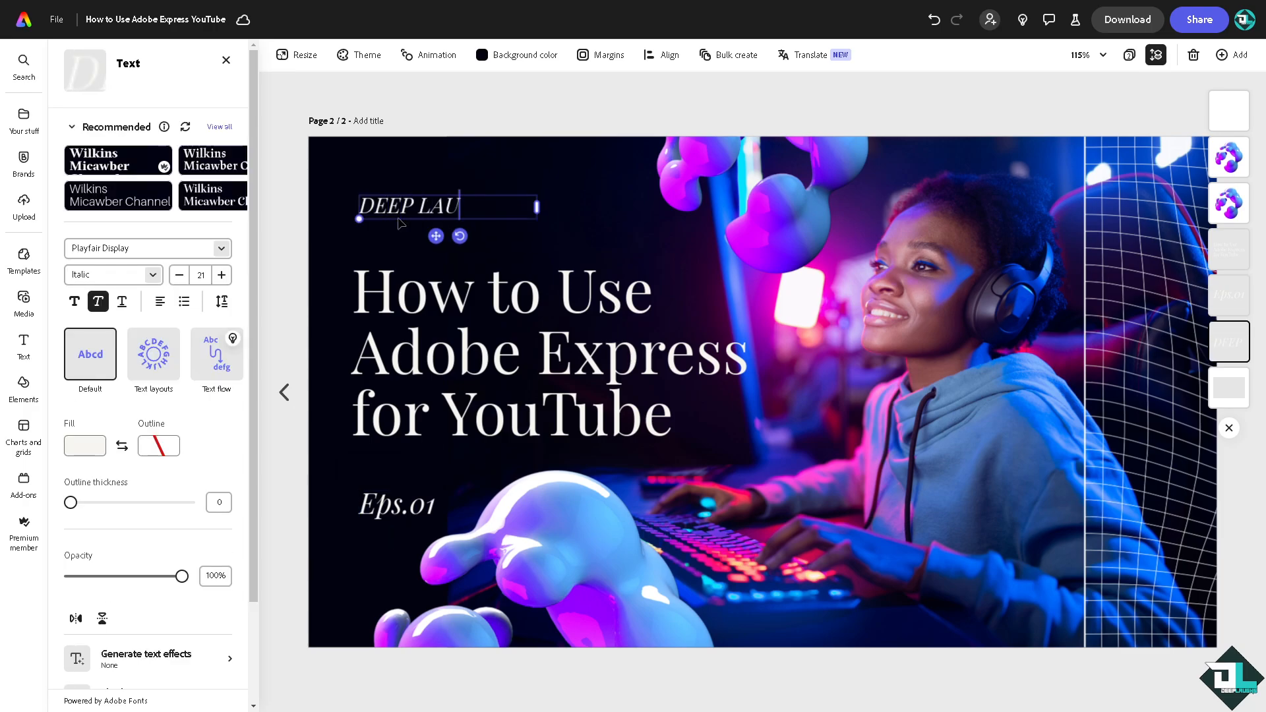
text(GHS CHAN)
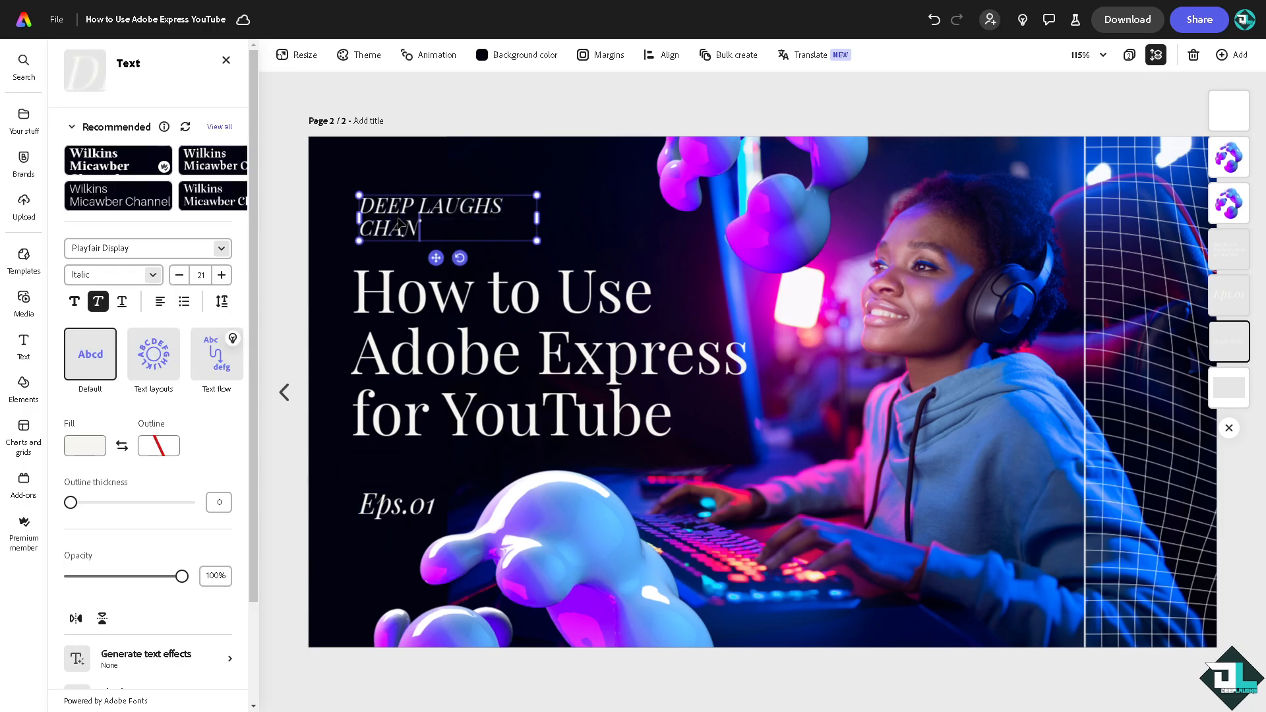
text(NEL)
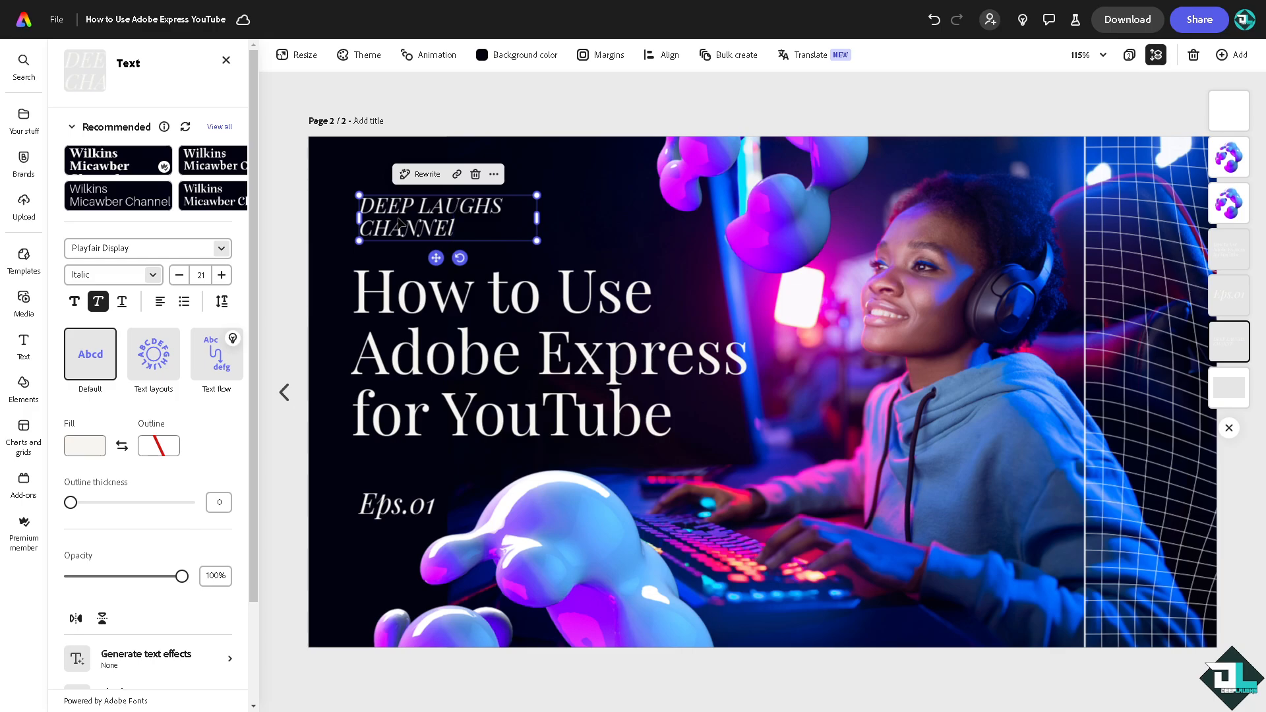
key(BackSpace)
text(L)
drag(535, 220, 634, 207)
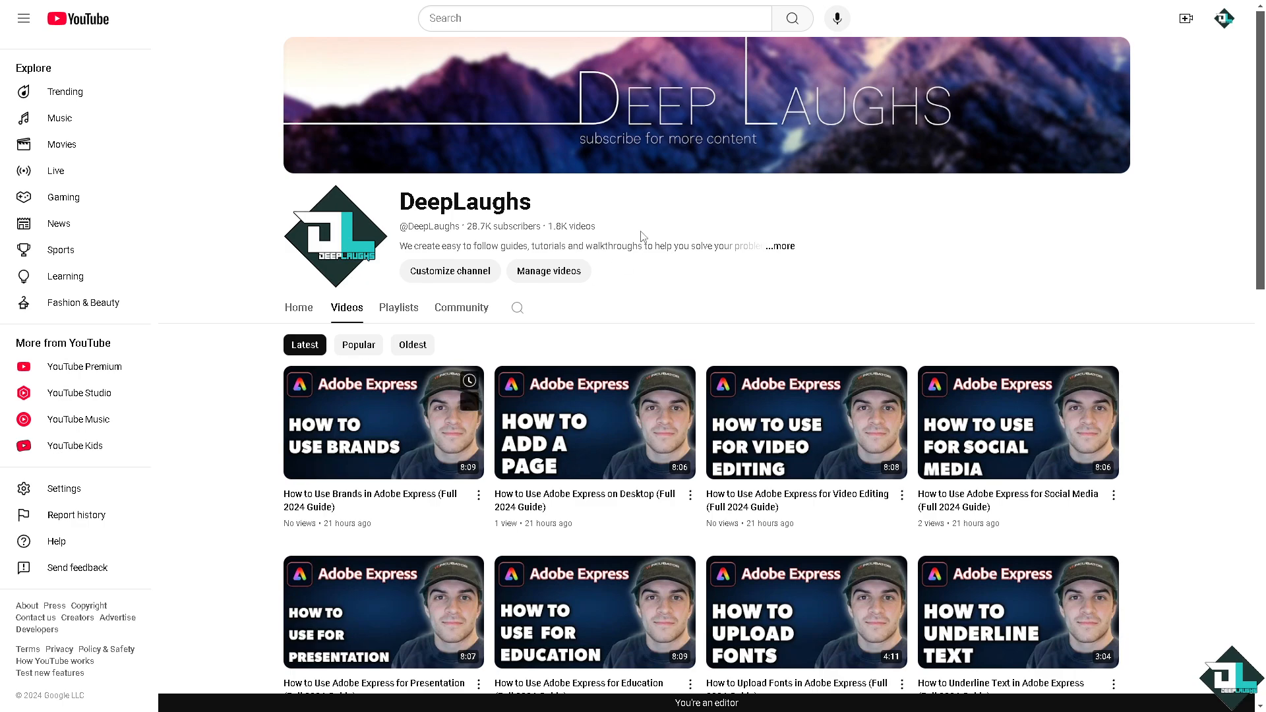
Switch to the DeepLaughs channel page on YouTube and copy the channel's URL from its About details.
click(780, 247)
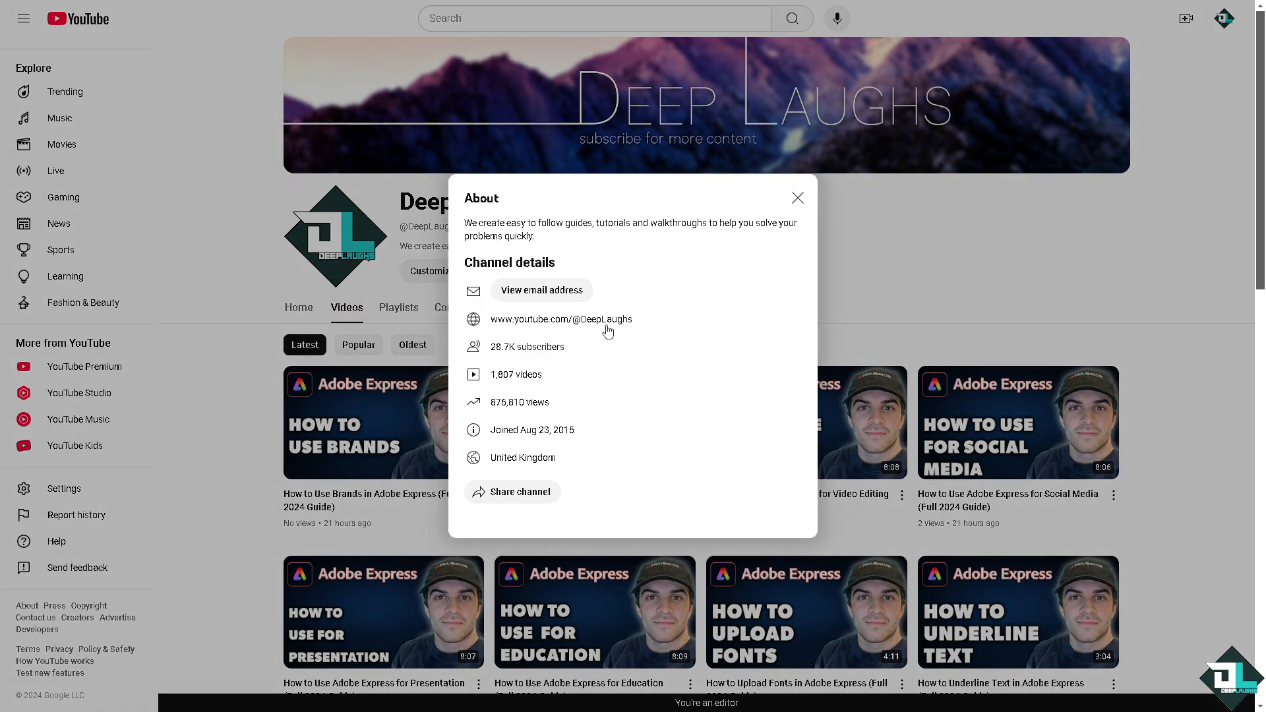
drag(490, 327, 636, 324)
key(ctrl+c)
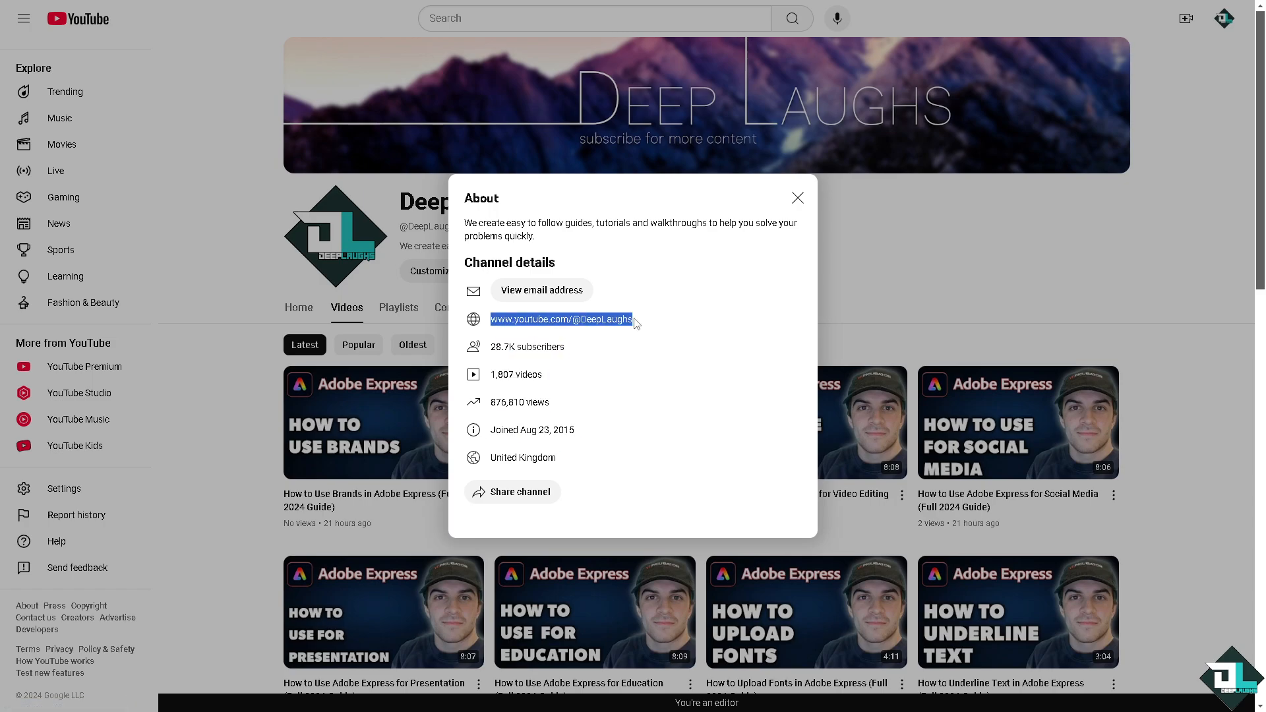
click(797, 199)
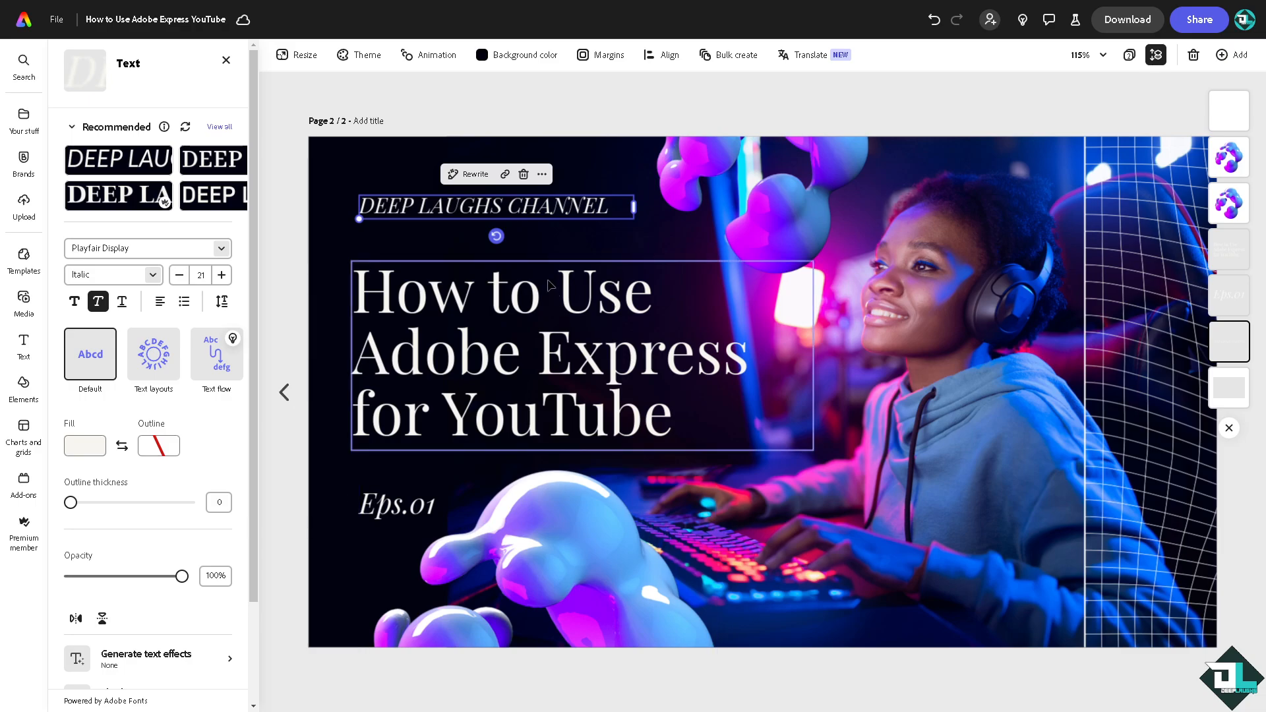
click(568, 205)
double_click(570, 206)
click(616, 207)
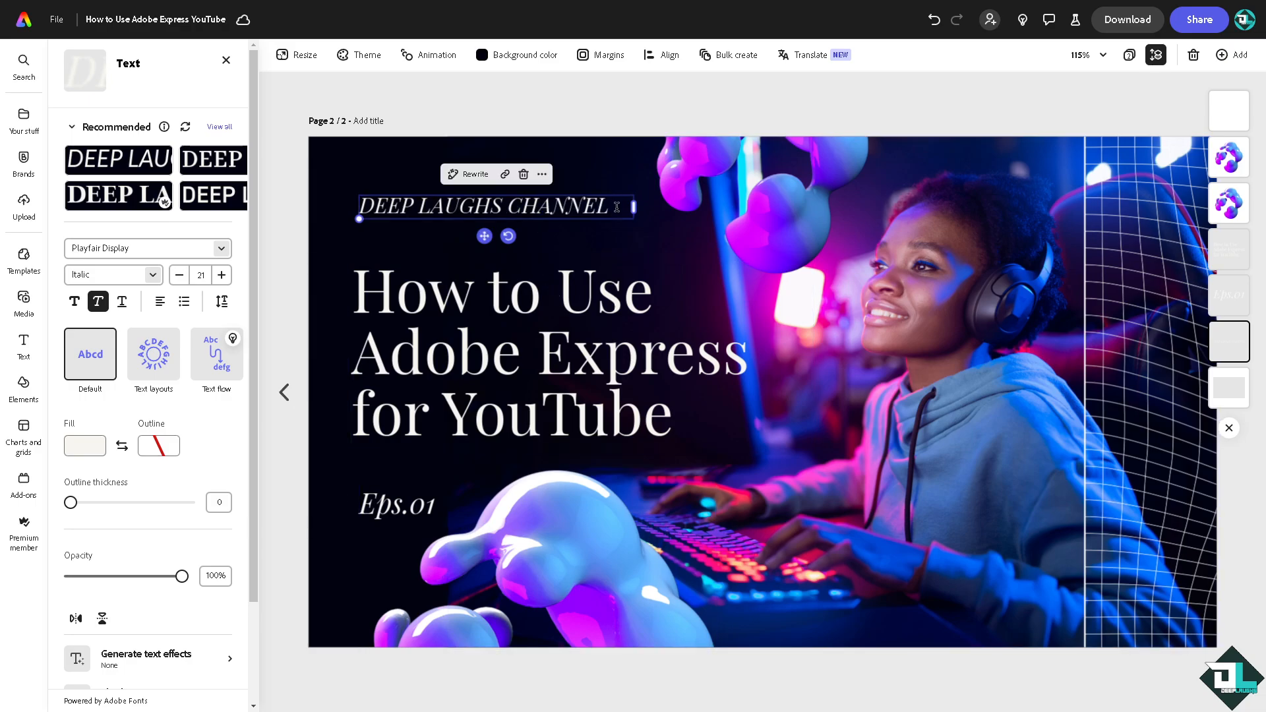
key(Return)
key(ctrl+v)
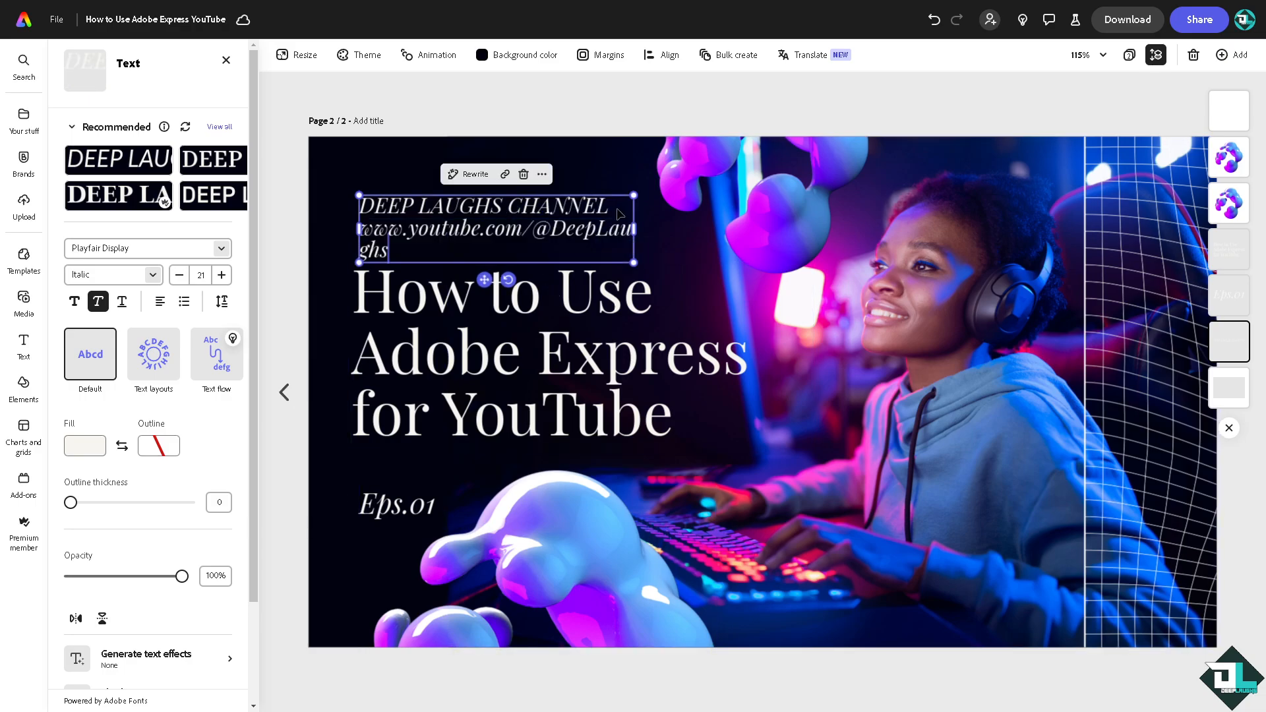
drag(633, 229, 718, 228)
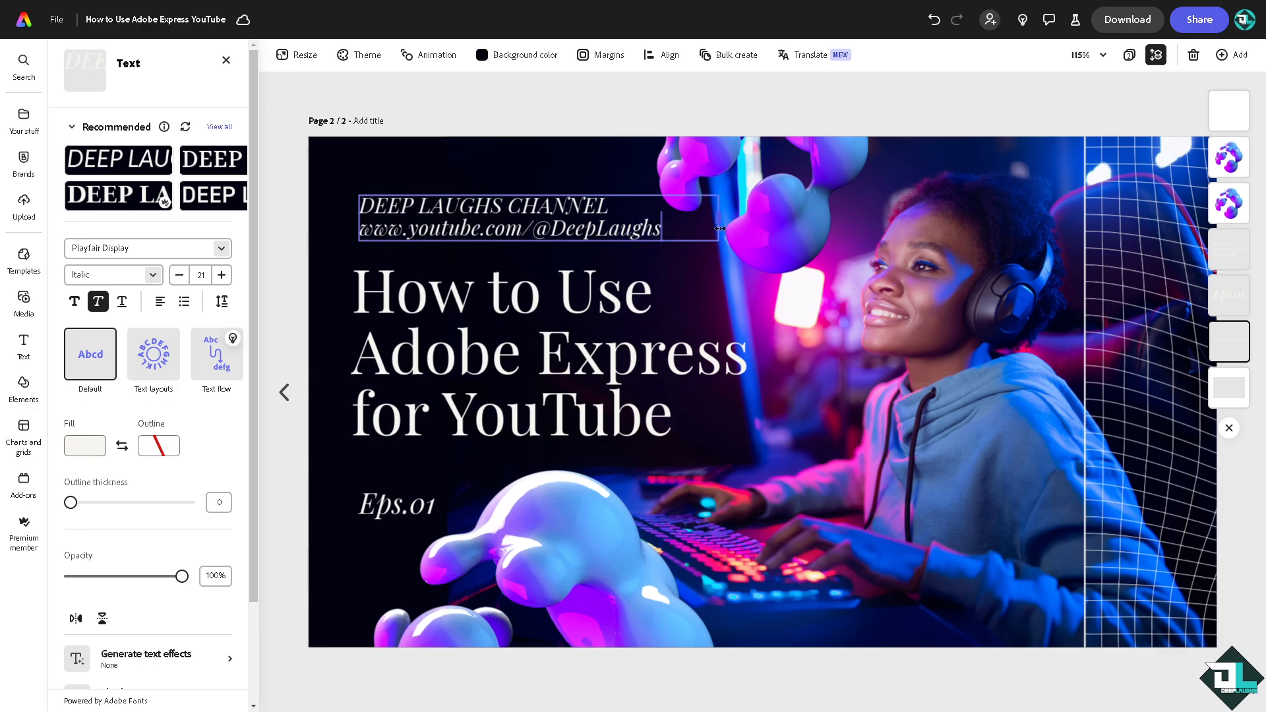
Insert the logo from the Deep Laughs brand onto the thumbnail page.
click(409, 519)
click(985, 302)
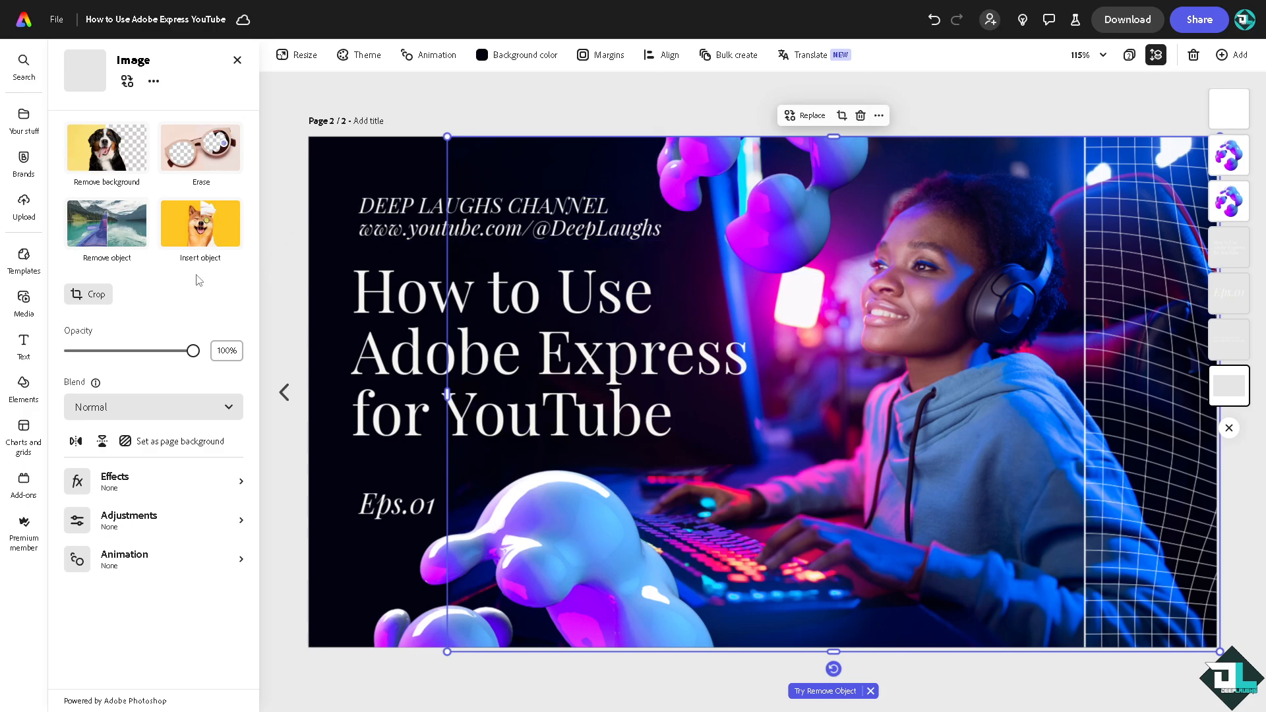
click(27, 163)
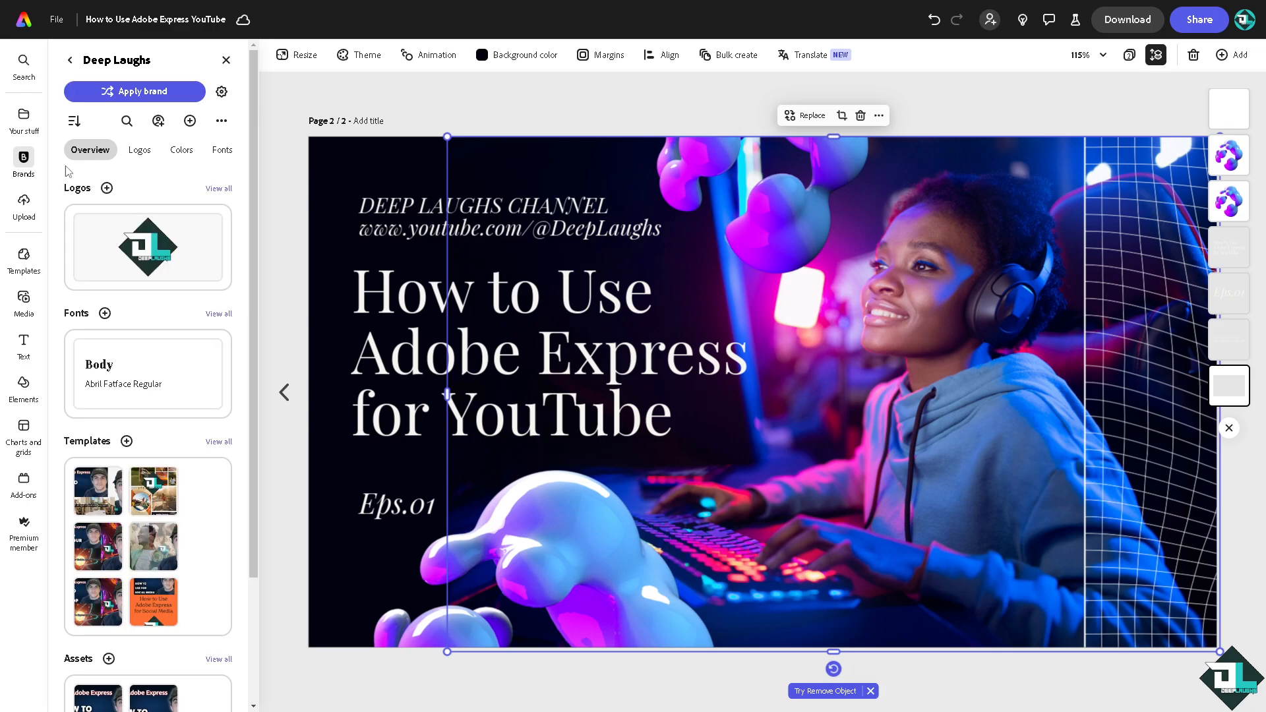
click(143, 253)
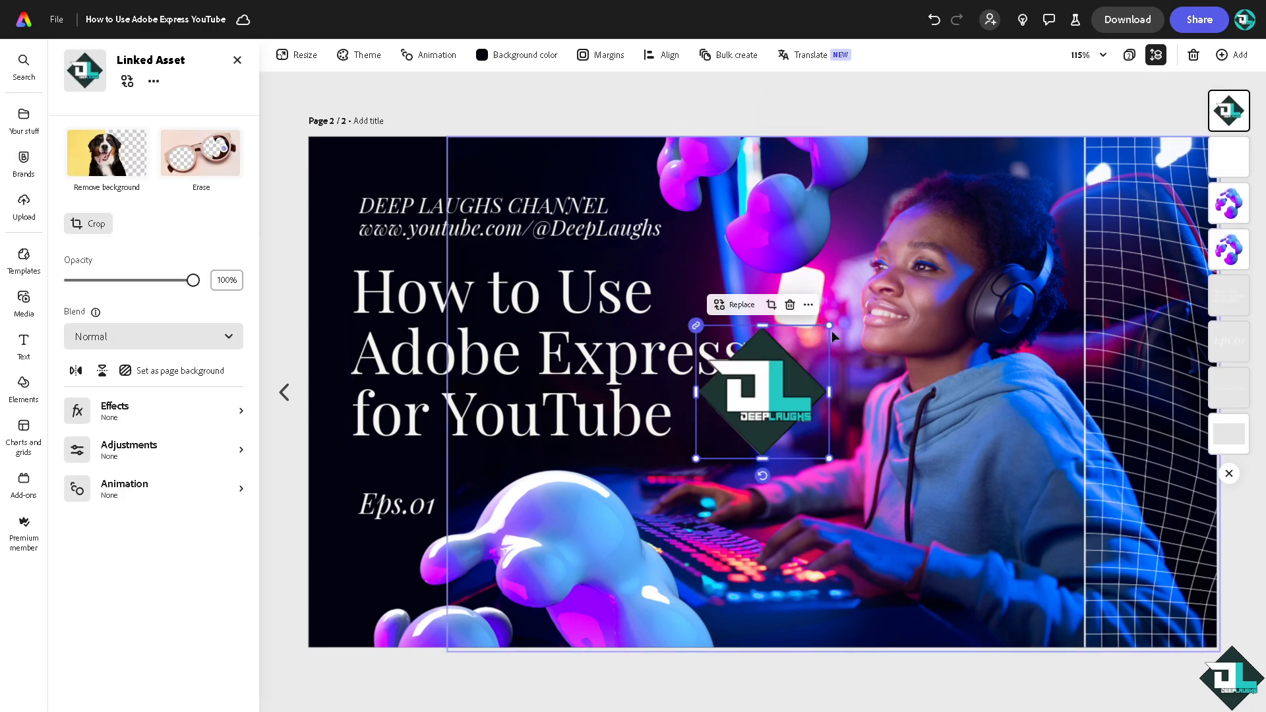
Move the logo beside the "Eps.01" text, over the glossy bubble shape, and enlarge it to roughly cover the bubble's height.
drag(851, 369, 648, 527)
drag(675, 438, 633, 469)
drag(543, 541, 548, 525)
drag(641, 458, 621, 476)
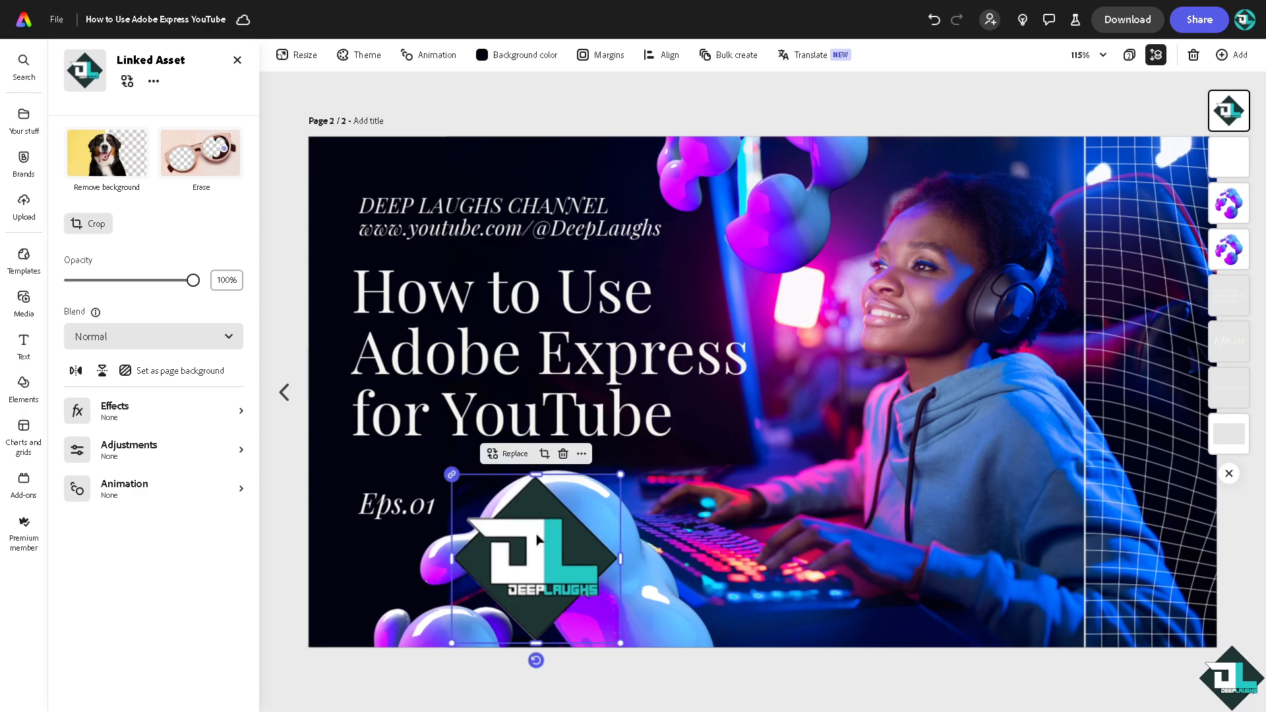
drag(539, 534, 552, 534)
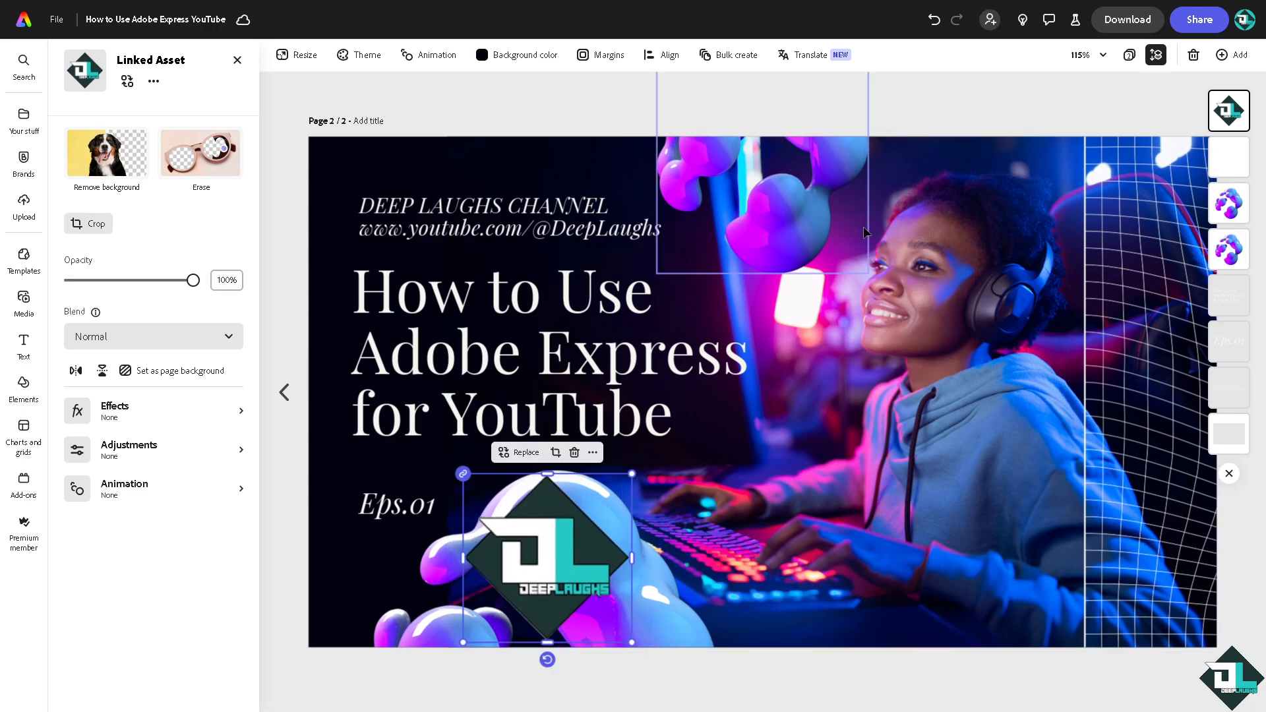
Review the download settings and the available file formats for the selected page without downloading.
click(1126, 26)
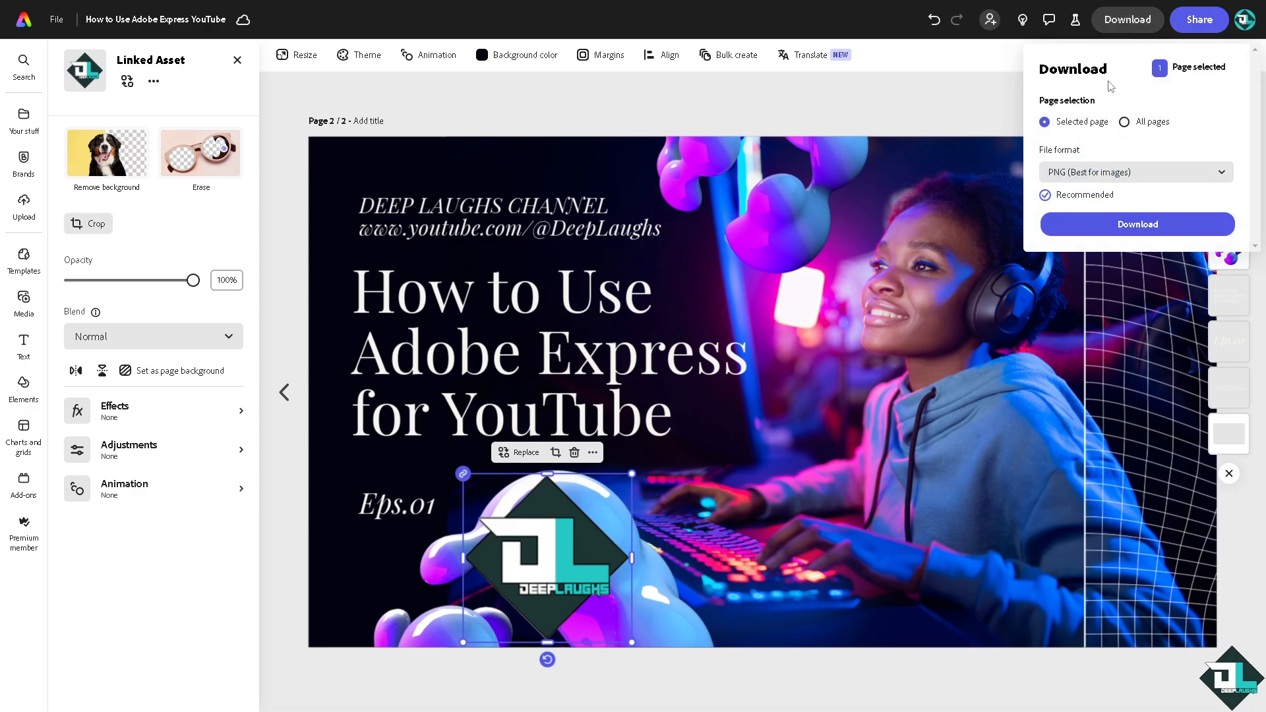
click(1093, 175)
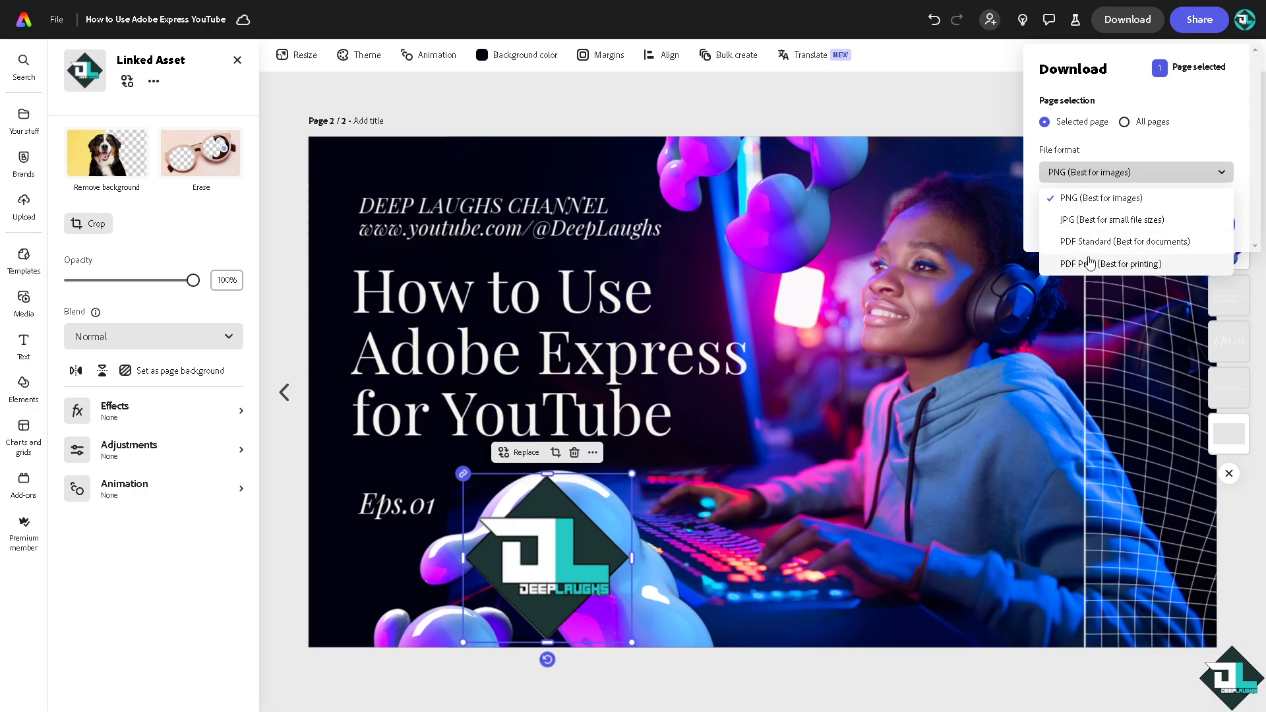
click(952, 89)
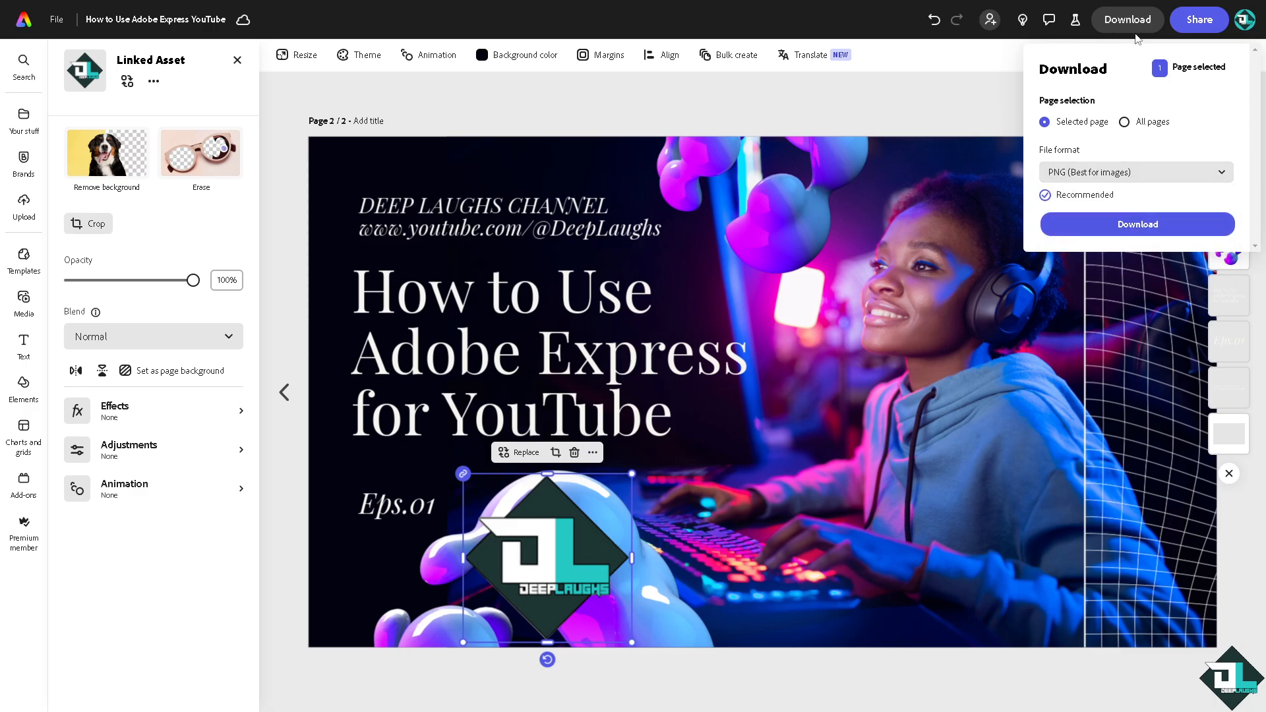
click(946, 119)
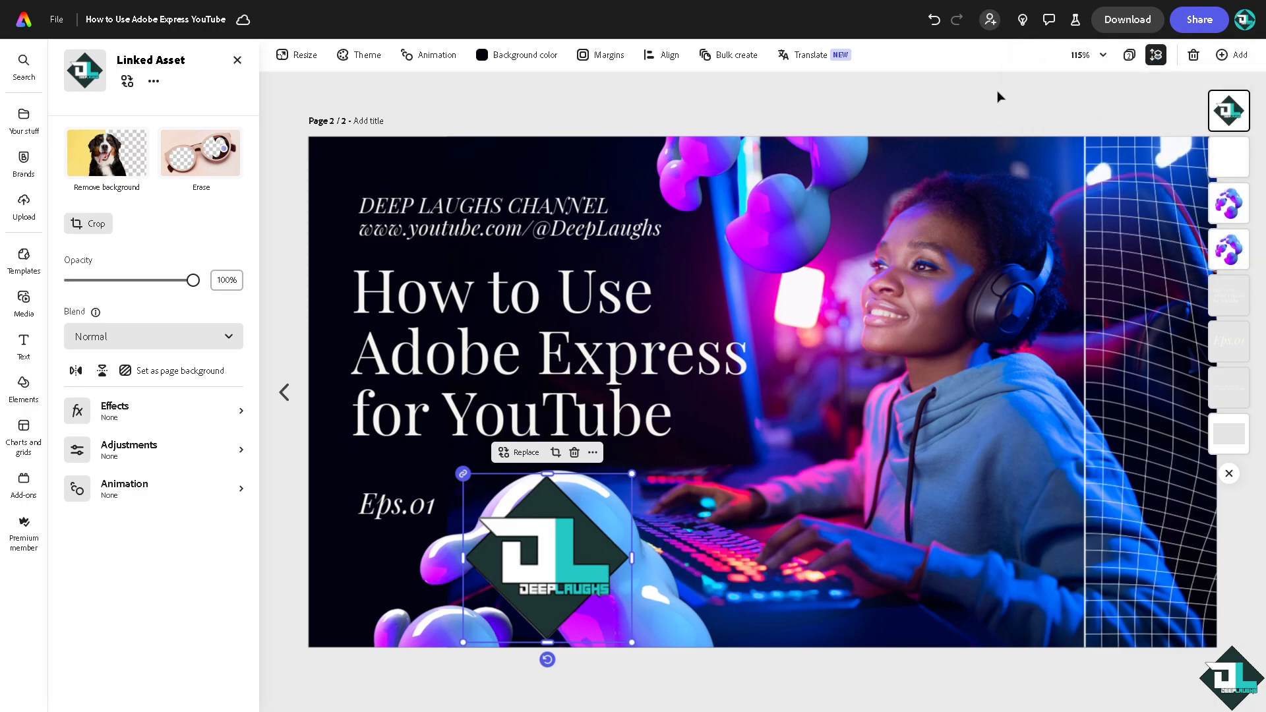
Copy the file's share link, set its access to anyone with the link, and check the available permission levels.
click(1201, 21)
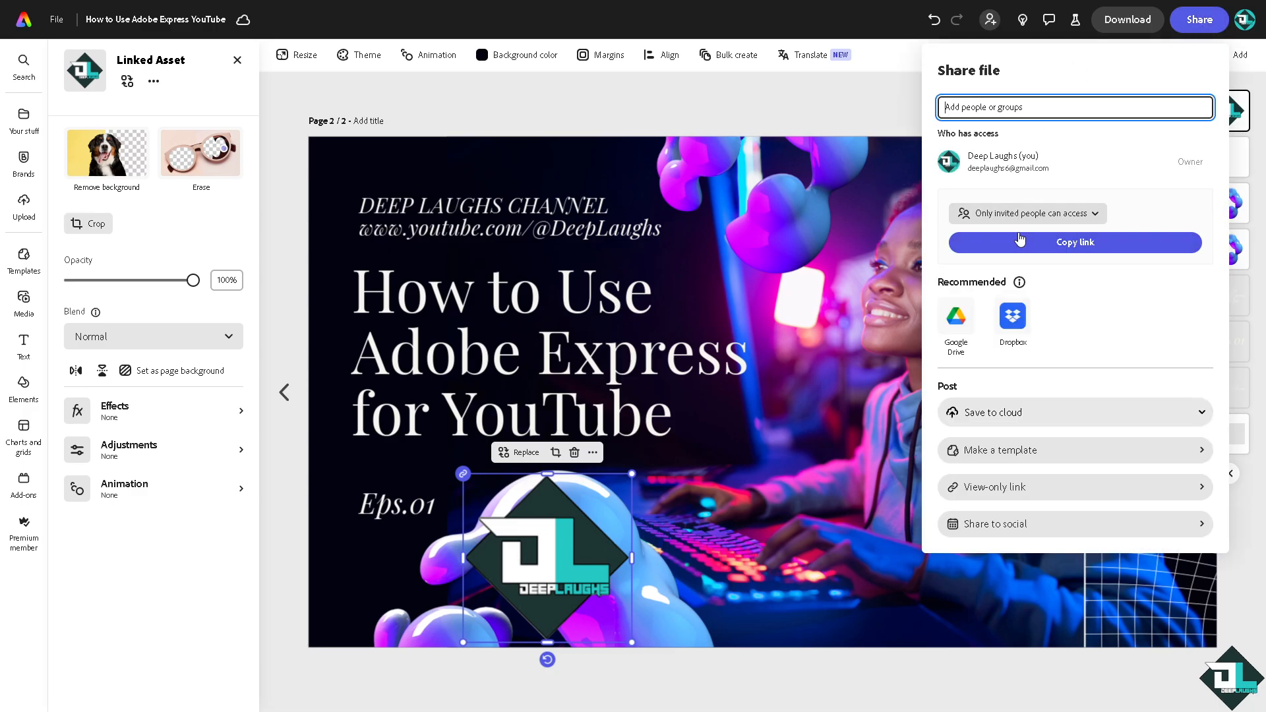
click(1057, 242)
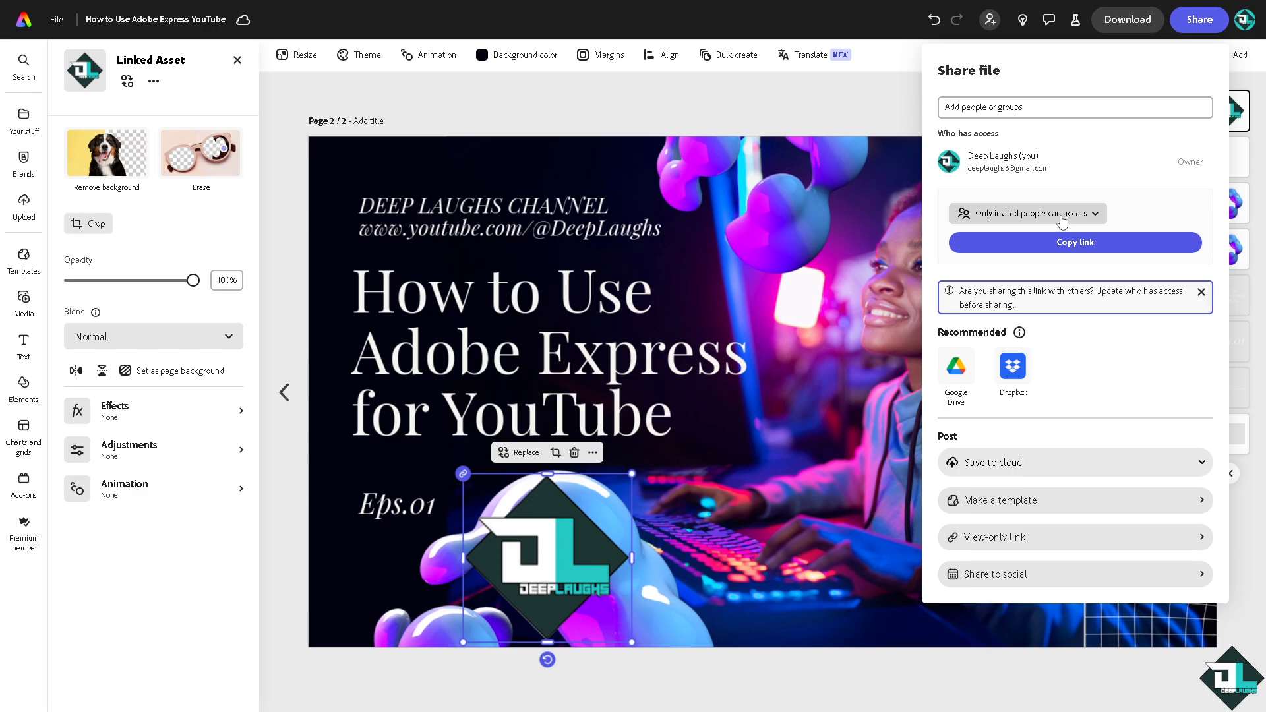
click(1061, 220)
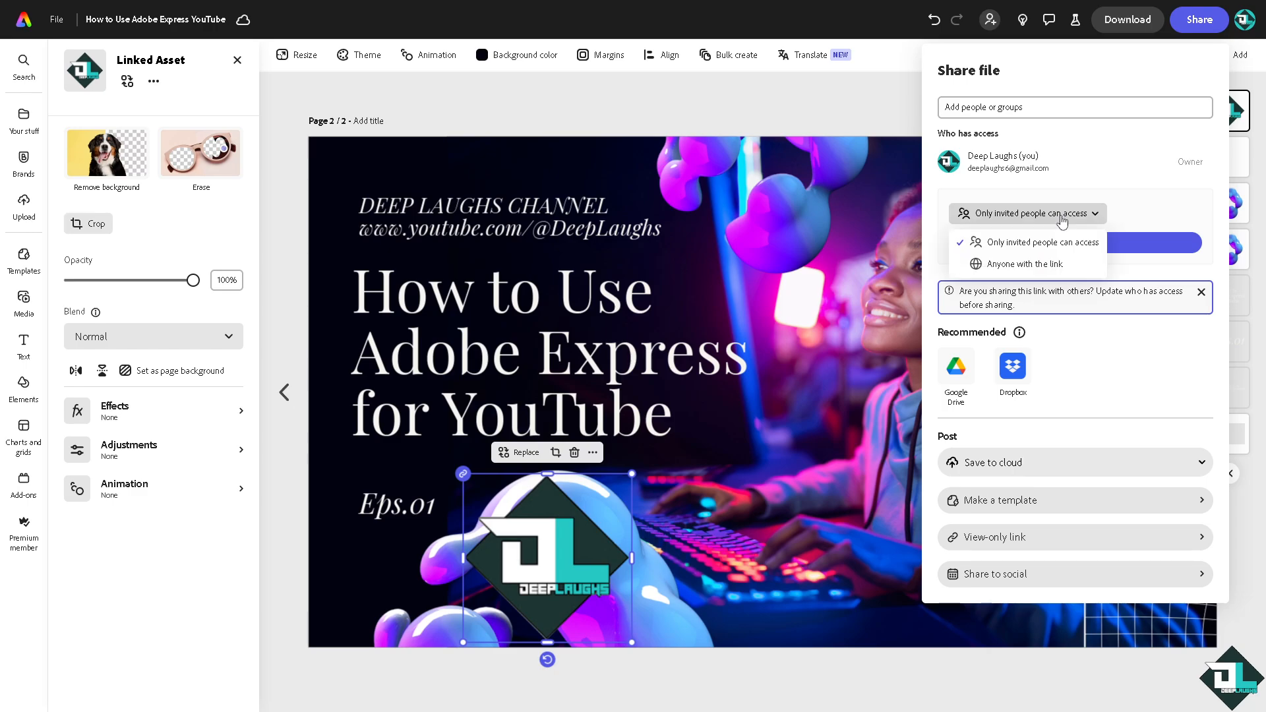
click(1044, 265)
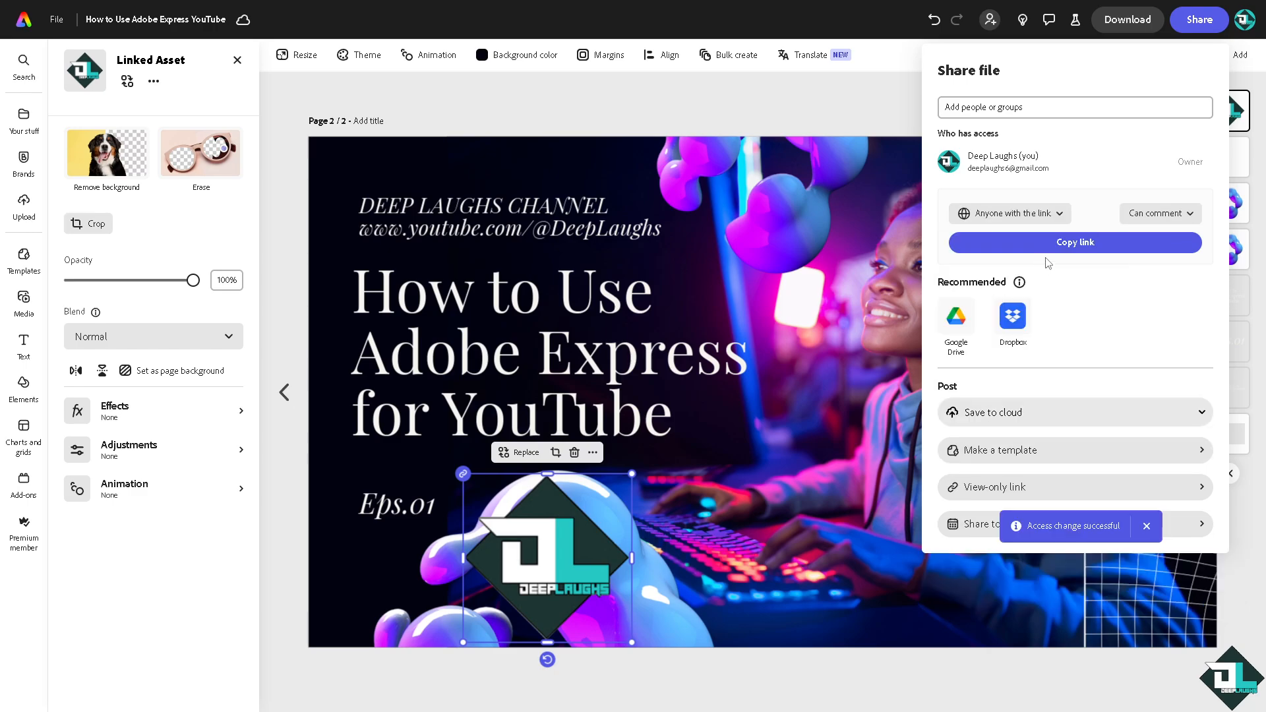
click(1185, 215)
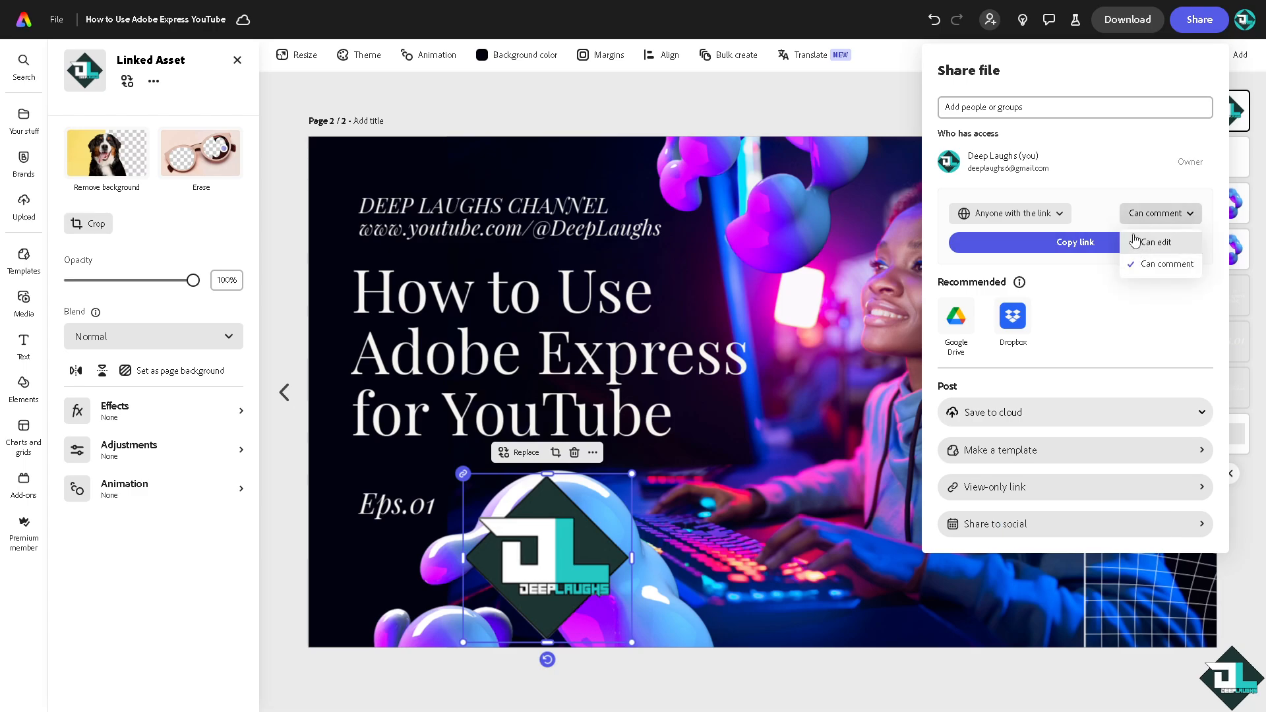
click(1111, 199)
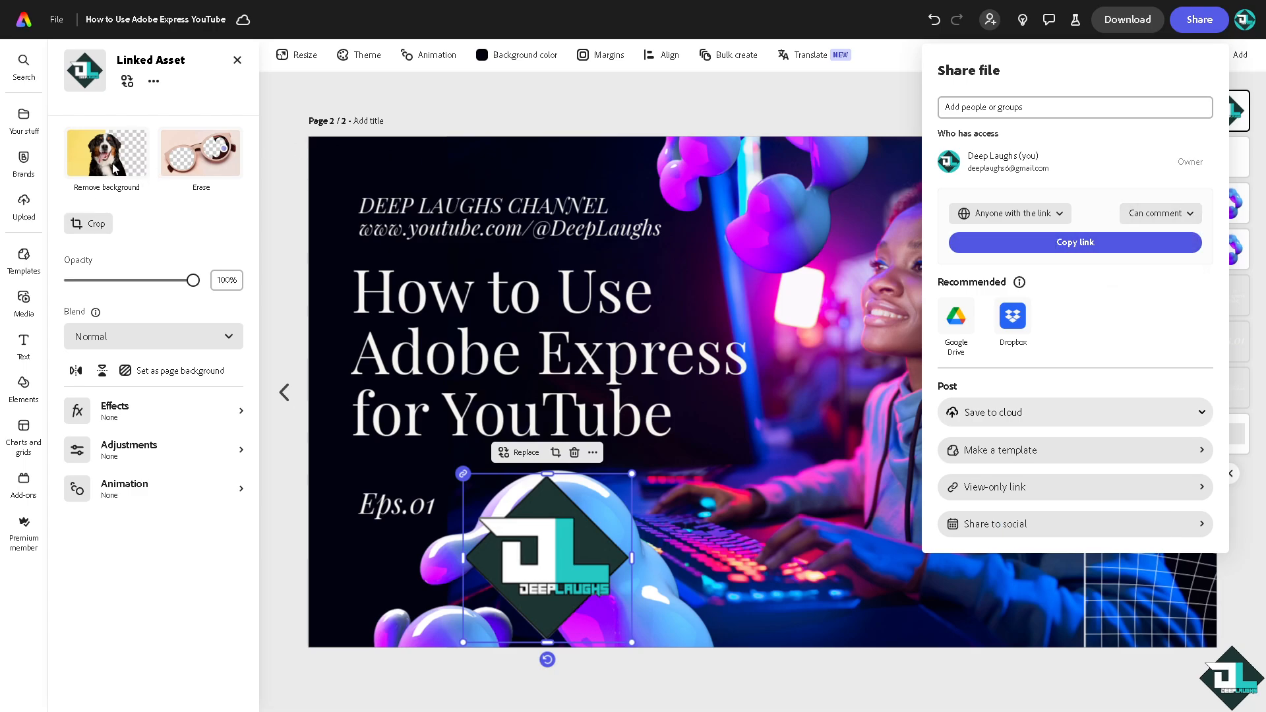
Paste the copied "How to use for YouTube" thumbnail image onto page 1, scale it to fill the page, and compare it with page 2.
click(422, 467)
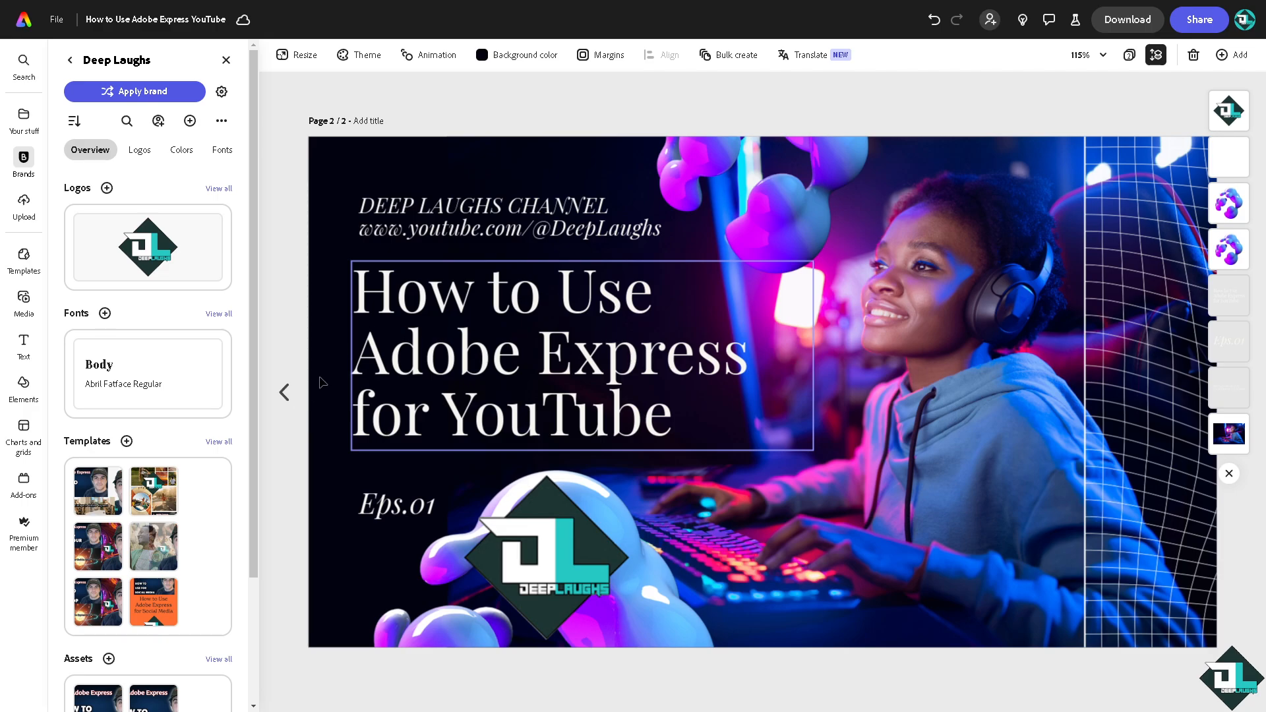
click(284, 394)
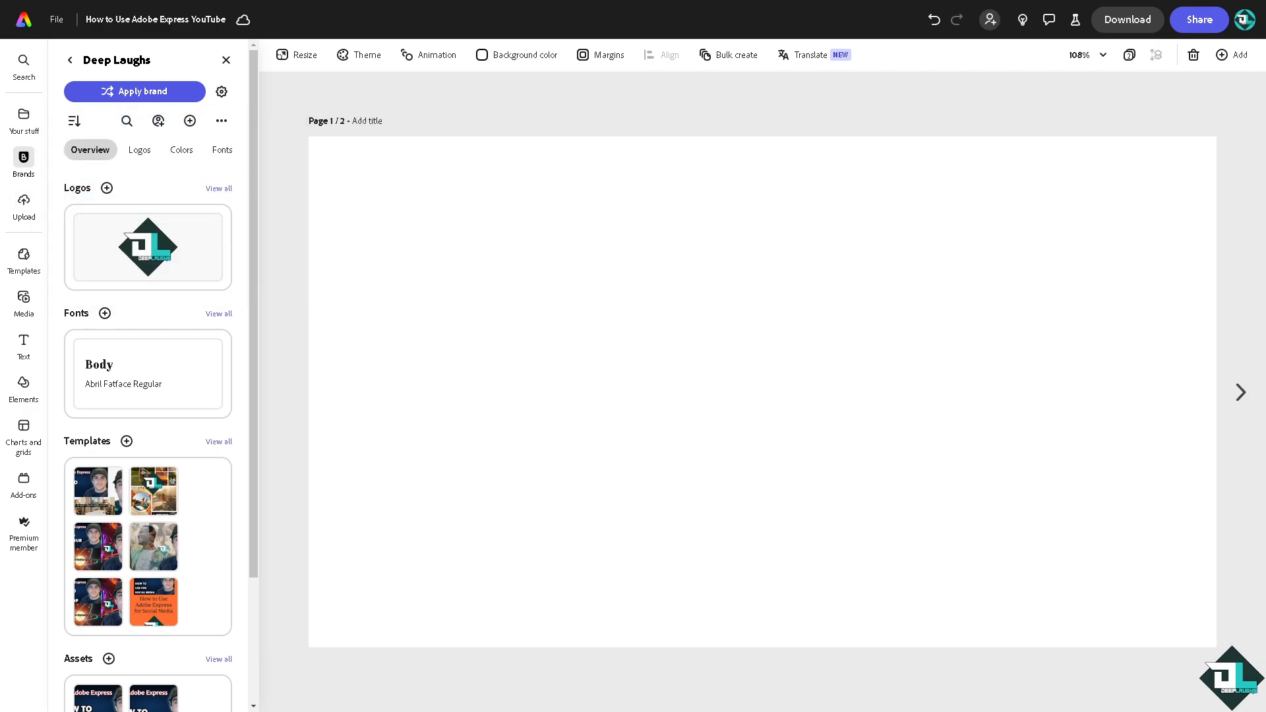
key(ctrl+v)
drag(421, 201, 309, 137)
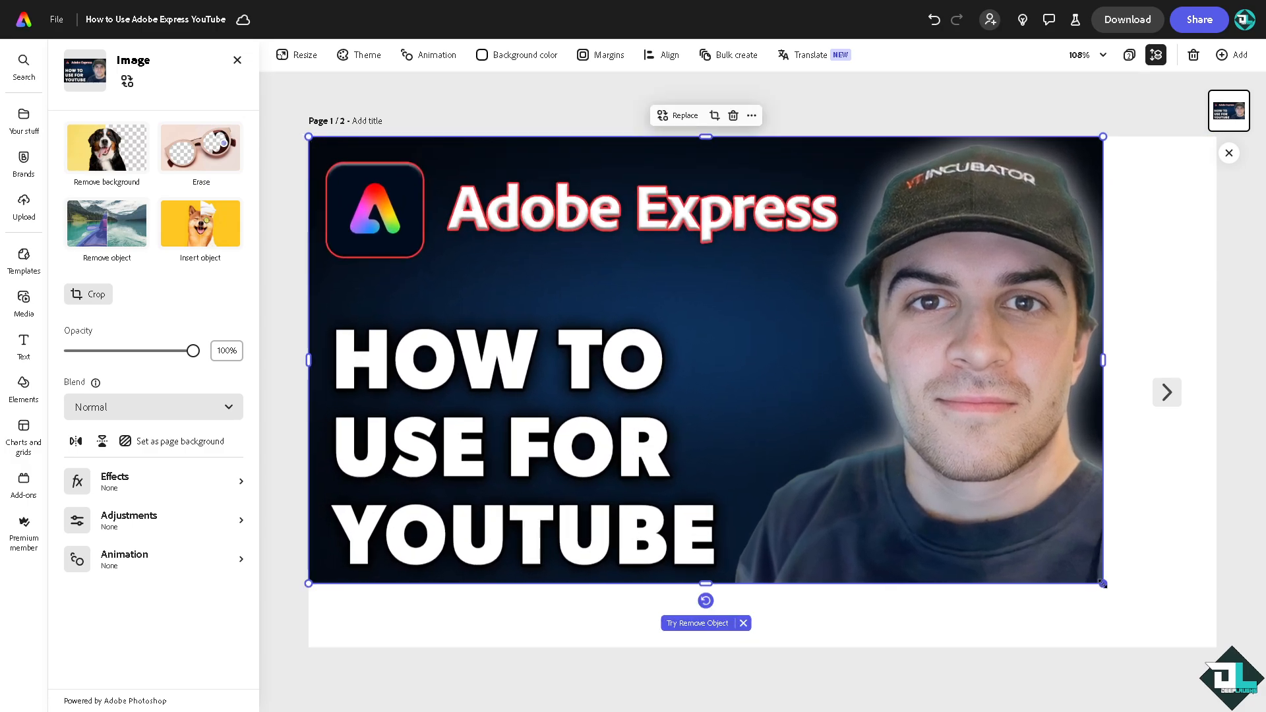
drag(1102, 584, 1216, 647)
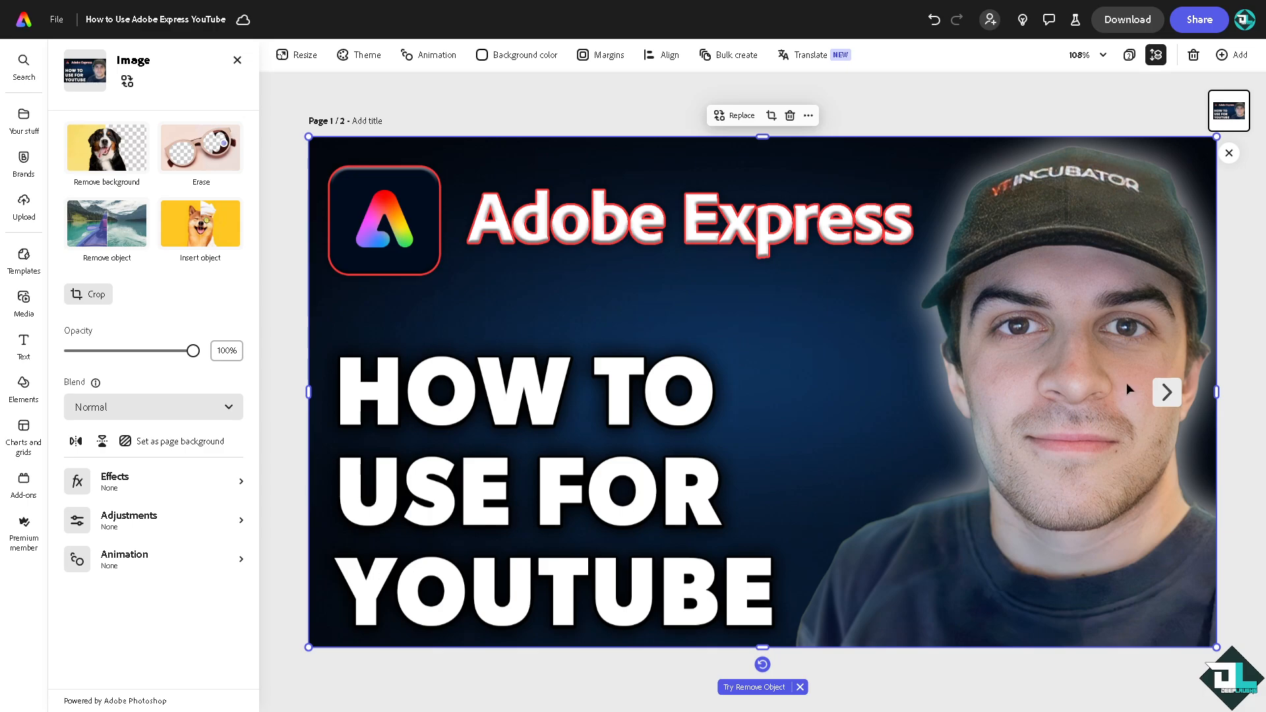
click(1166, 394)
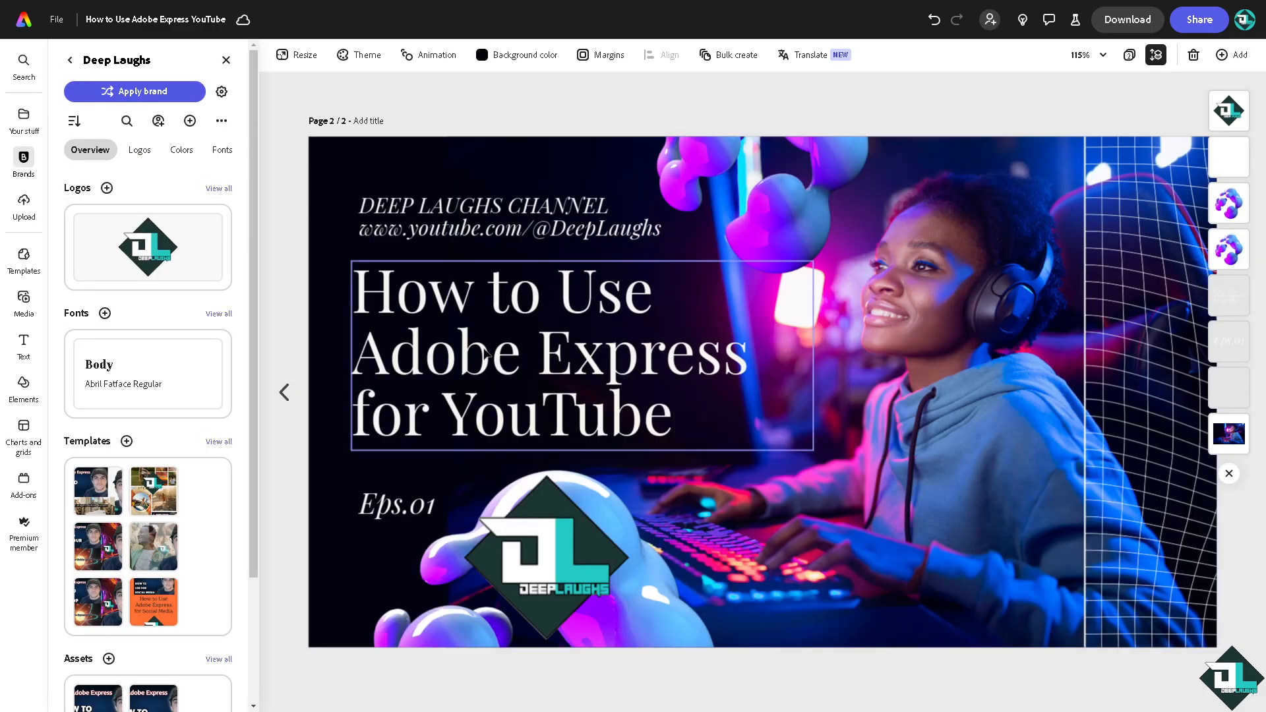
click(287, 397)
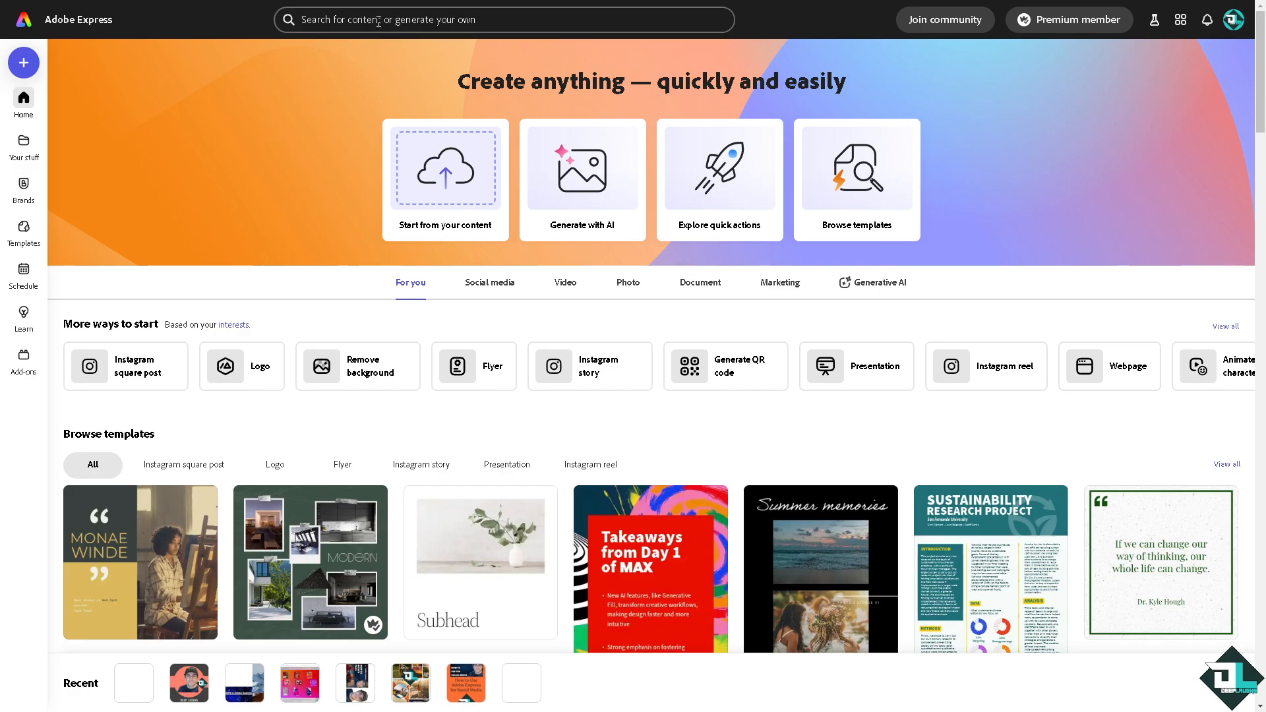
Search all content for "YOUTUBE" from the home page and narrow the results to templates.
click(423, 20)
text(YOUTUBE)
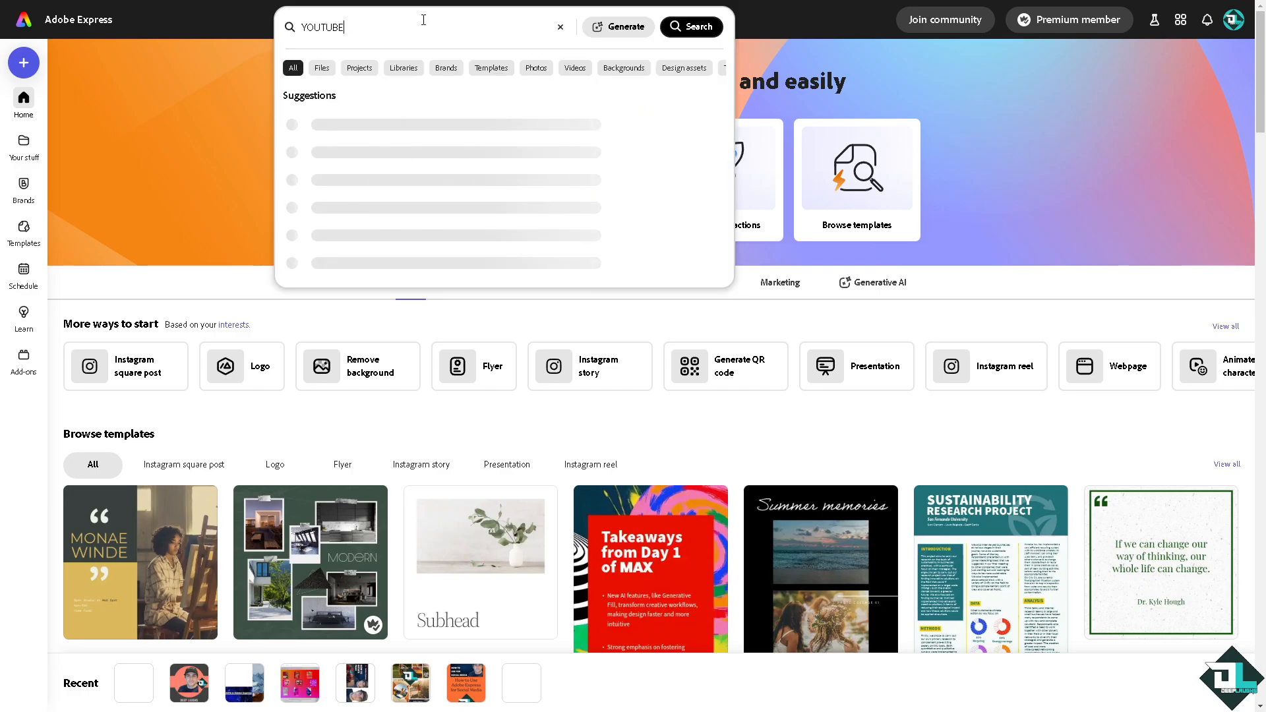
key(Return)
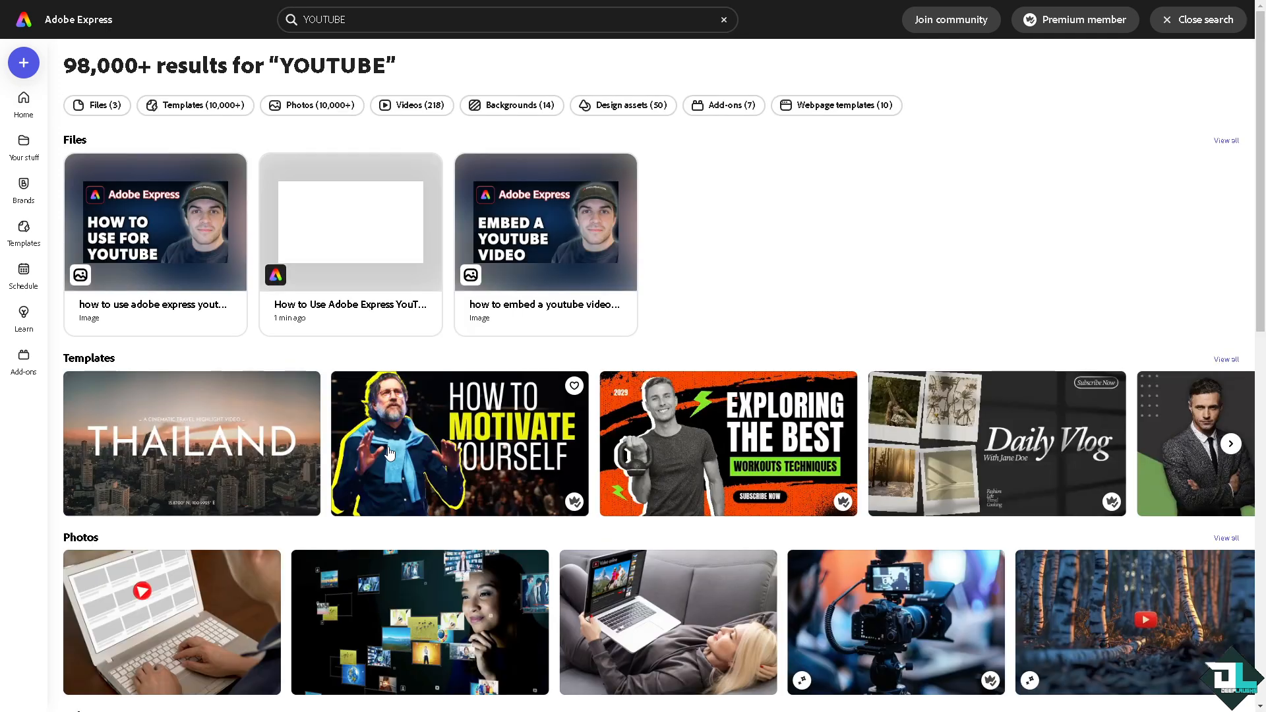
scroll(303, 198, down, 2)
scroll(310, 334, up, 2)
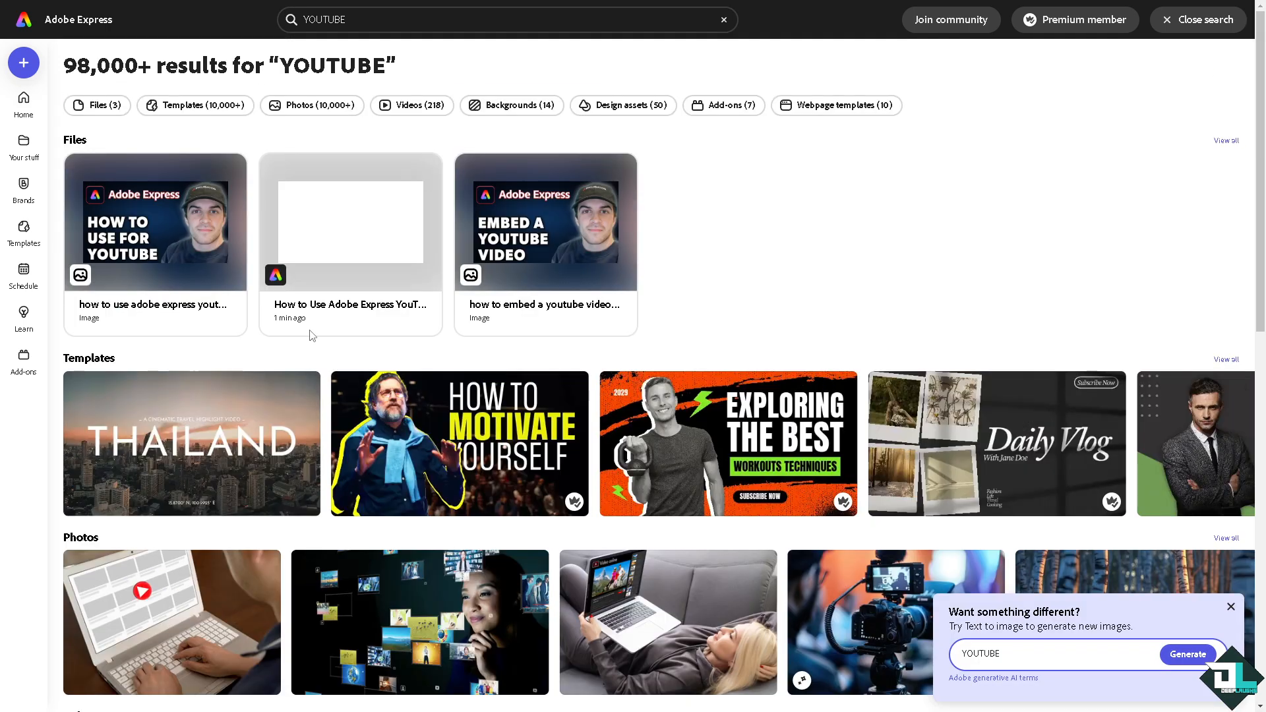
click(161, 110)
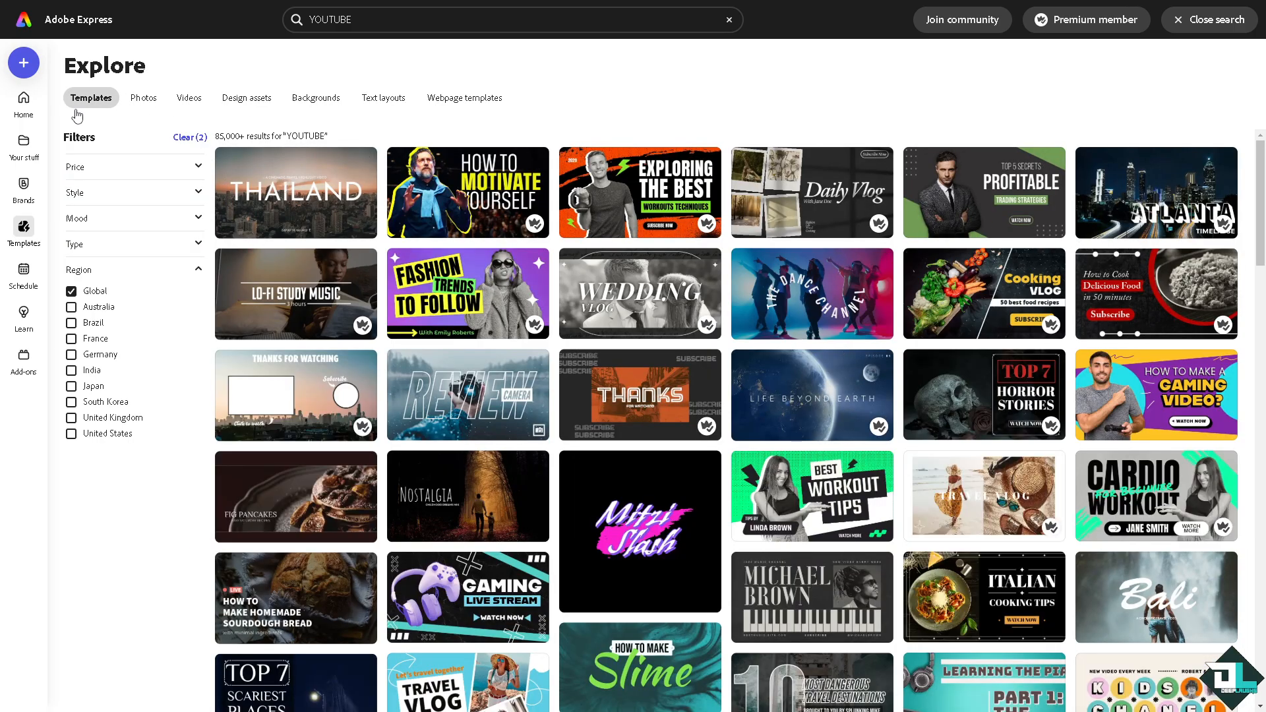
Return to the home page, view all the ways to start, and examine the quick actions for social media.
click(23, 100)
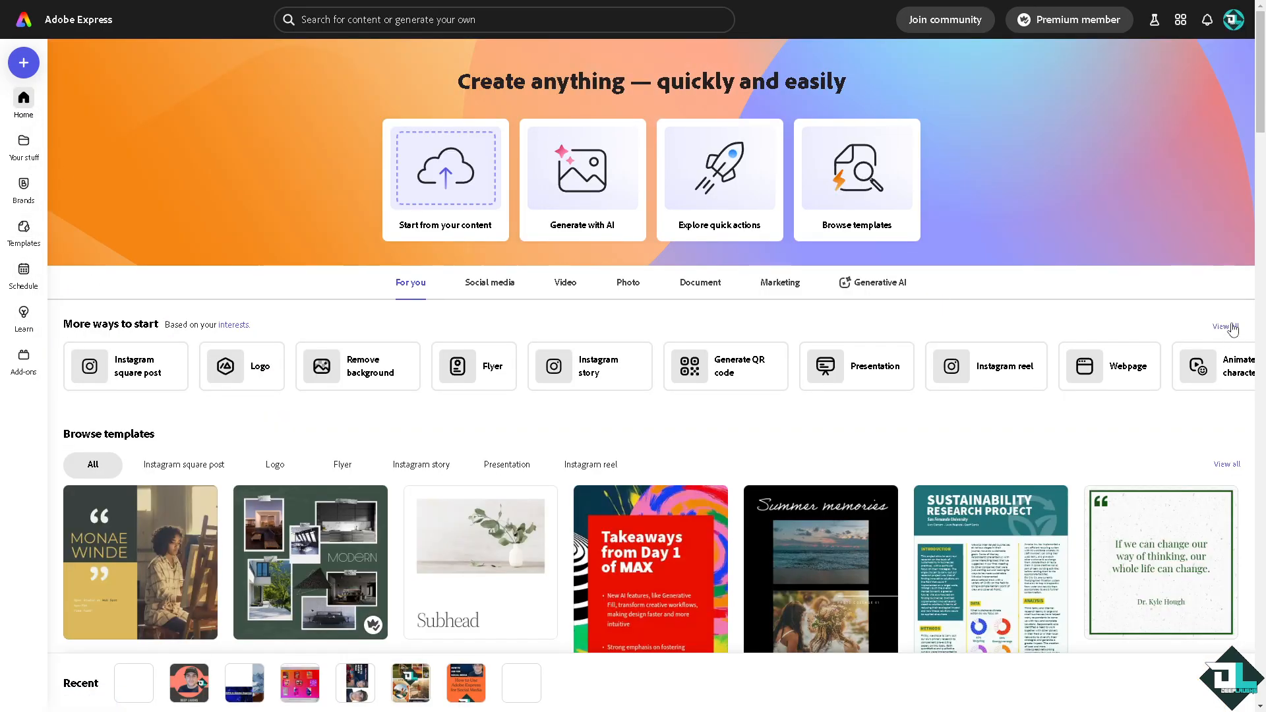
click(1227, 327)
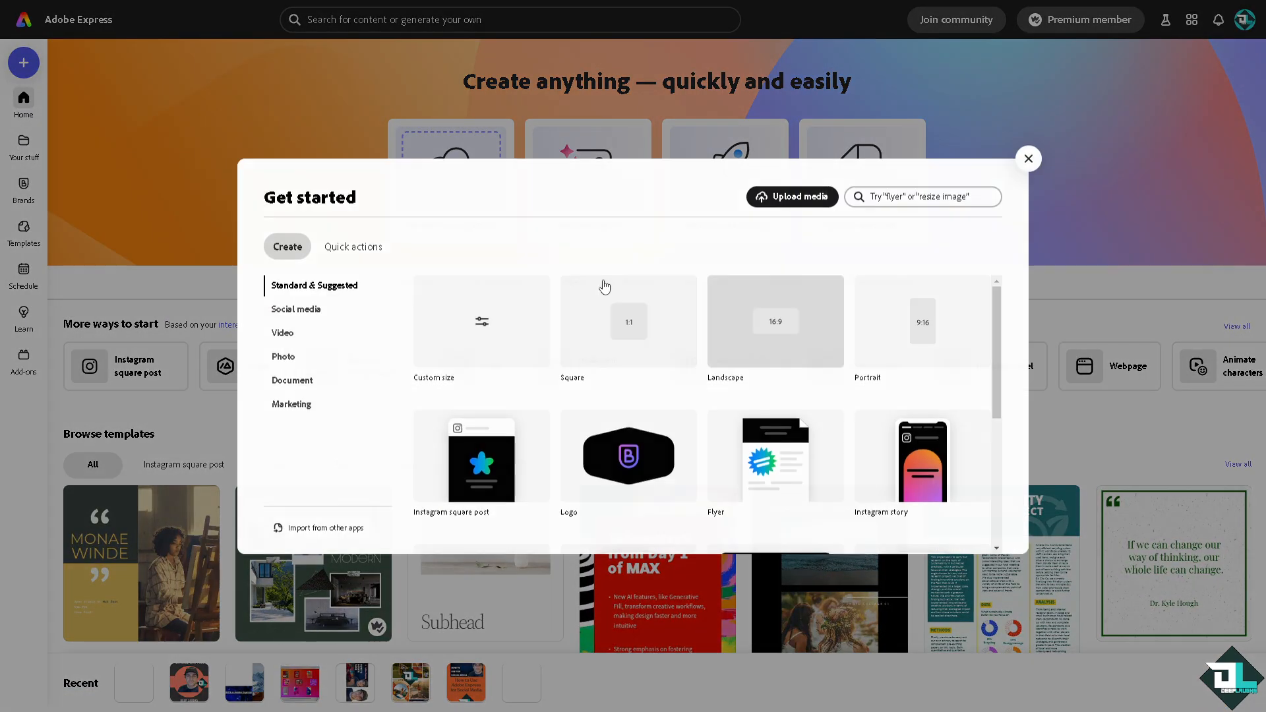
click(367, 256)
click(300, 315)
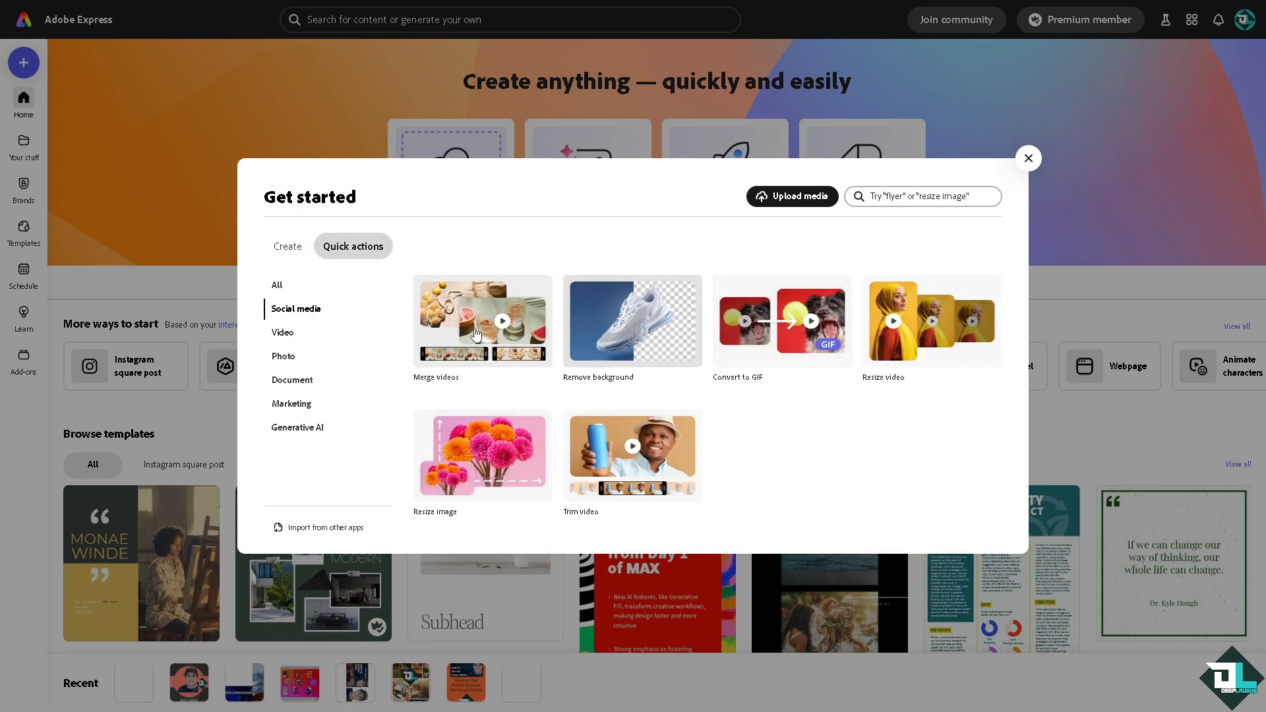
click(279, 287)
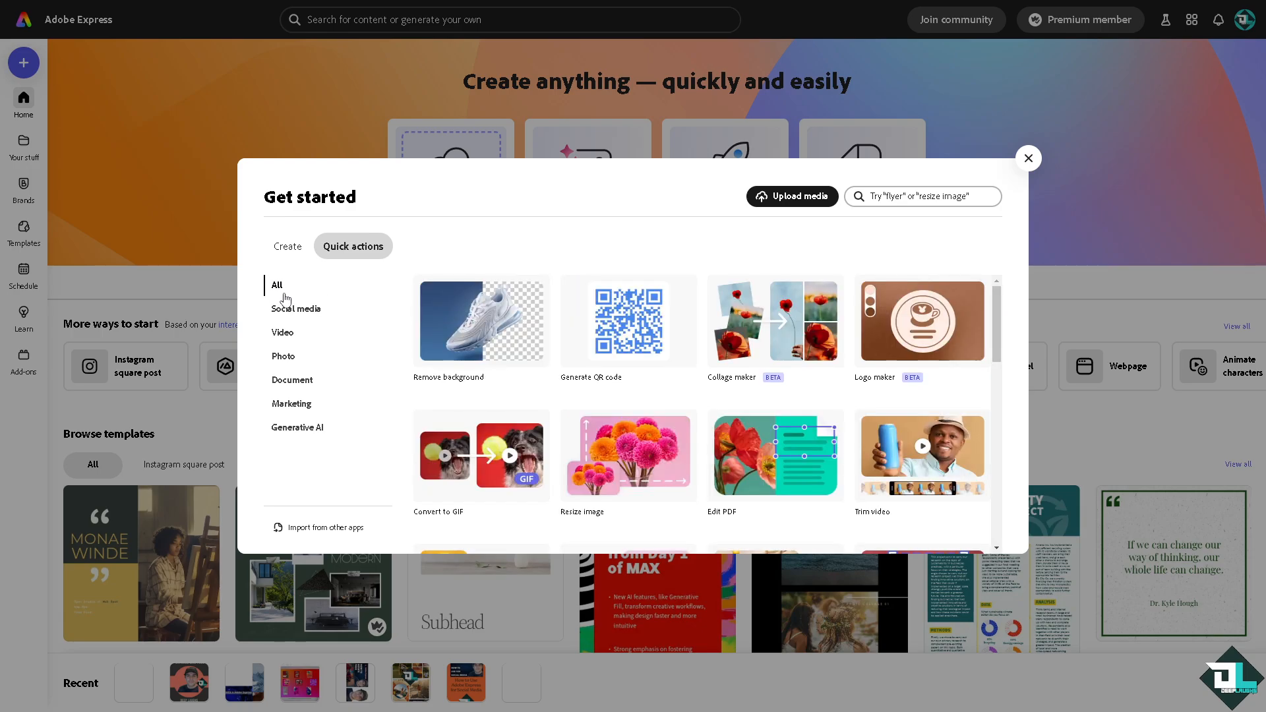
click(300, 313)
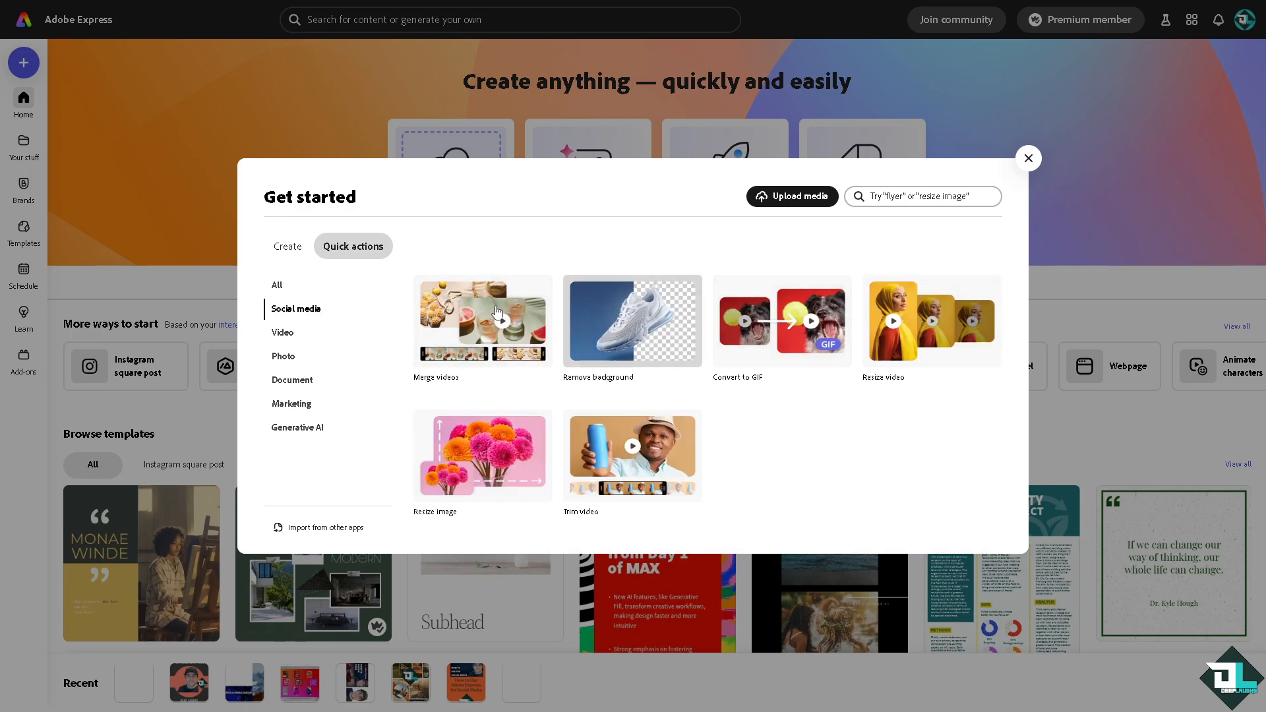
Create a new YouTube shorts file from the social media formats.
click(285, 248)
click(300, 309)
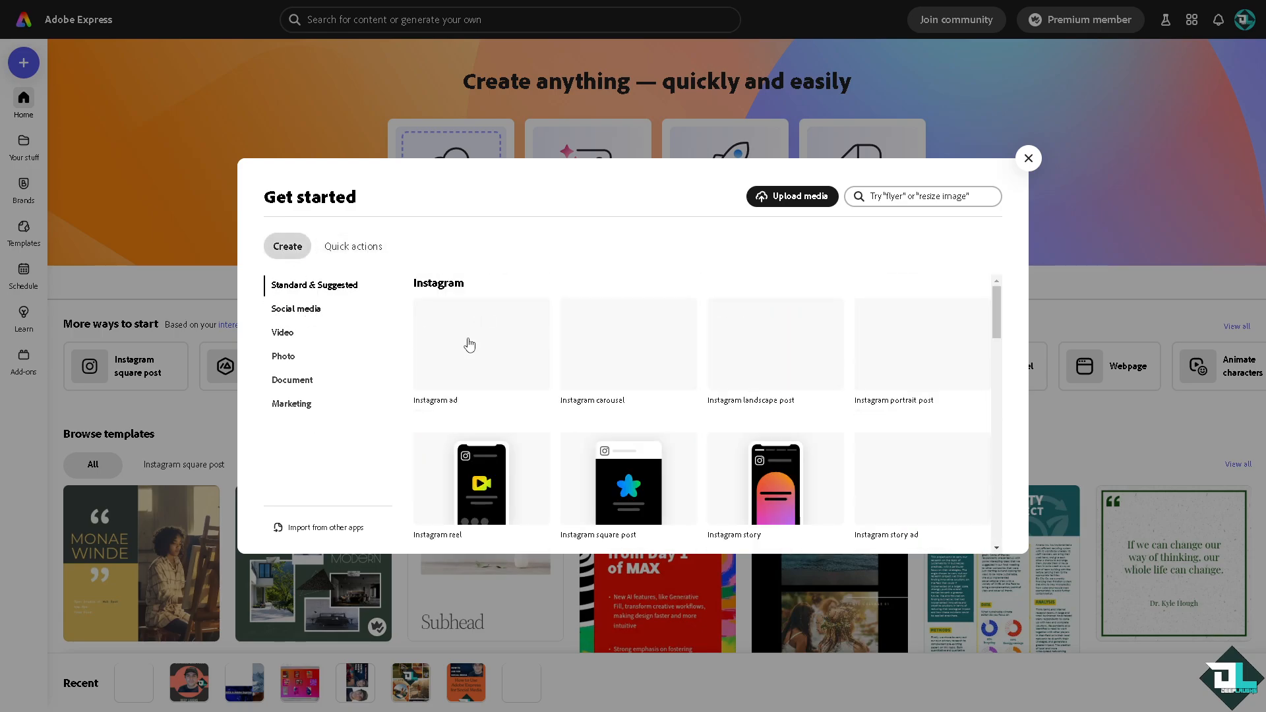
scroll(567, 375, down, 5)
scroll(567, 376, down, 5)
scroll(572, 396, down, 4)
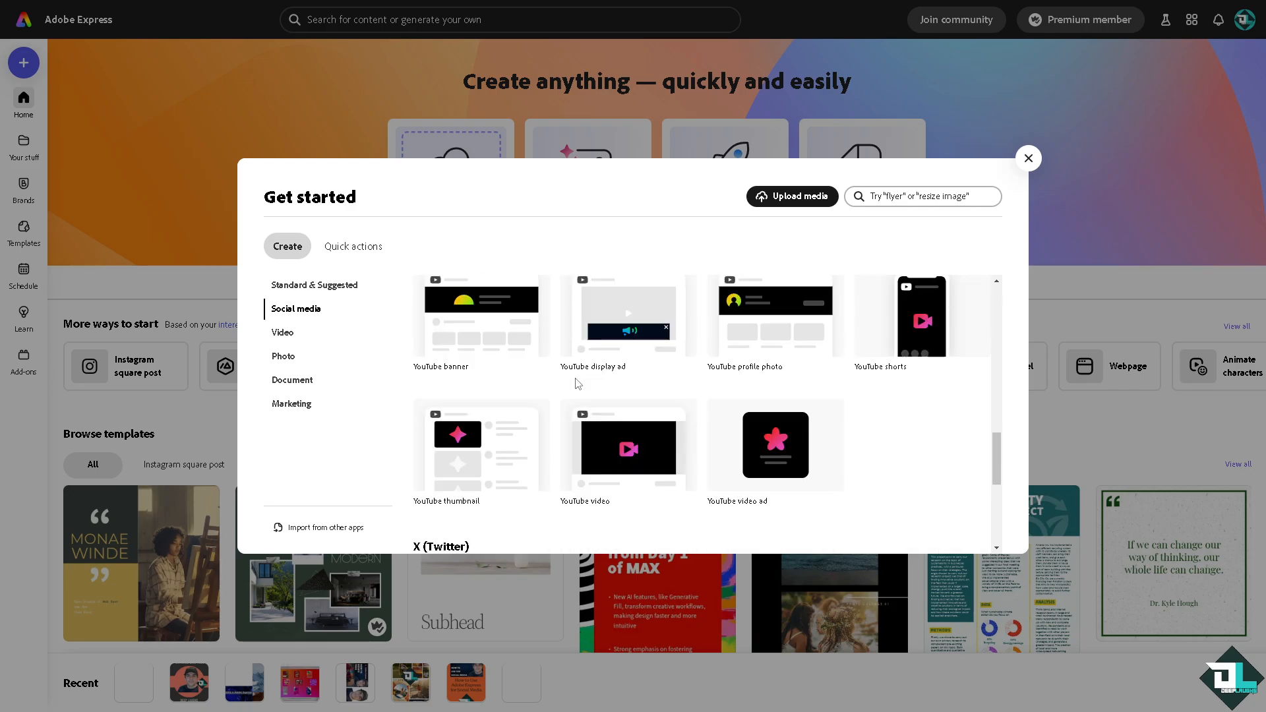
scroll(864, 387, up, 4)
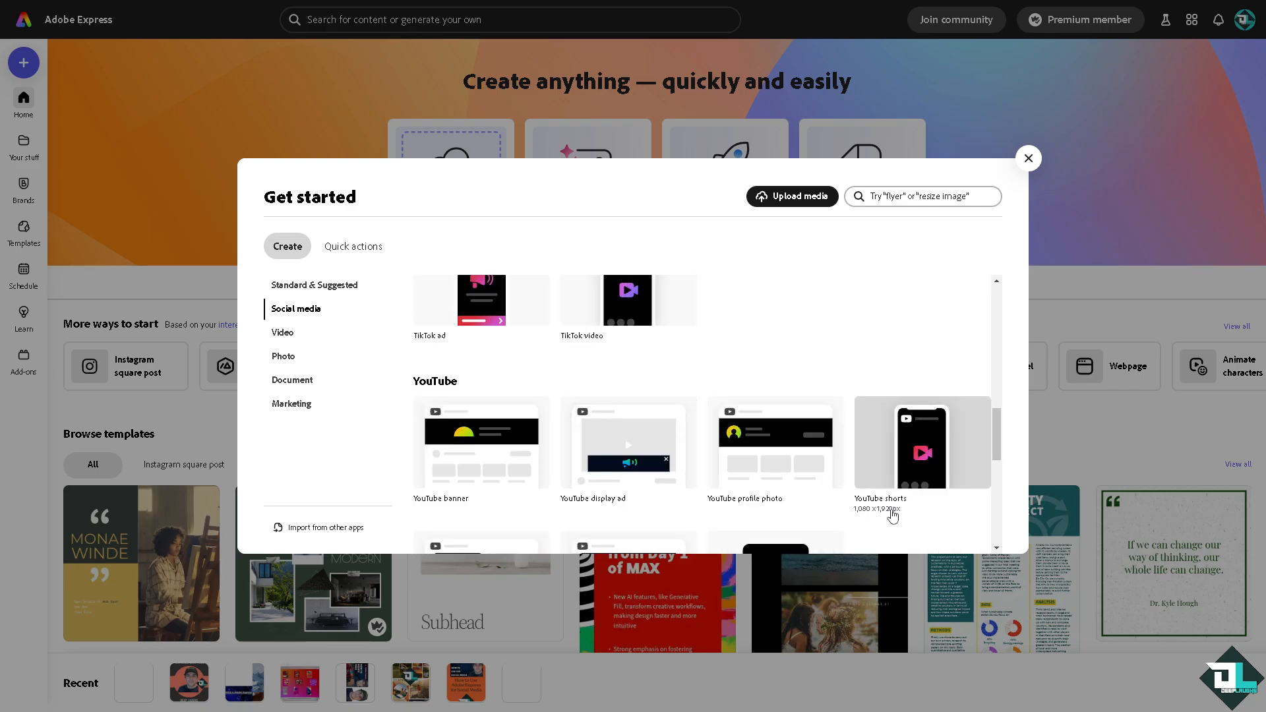
click(929, 451)
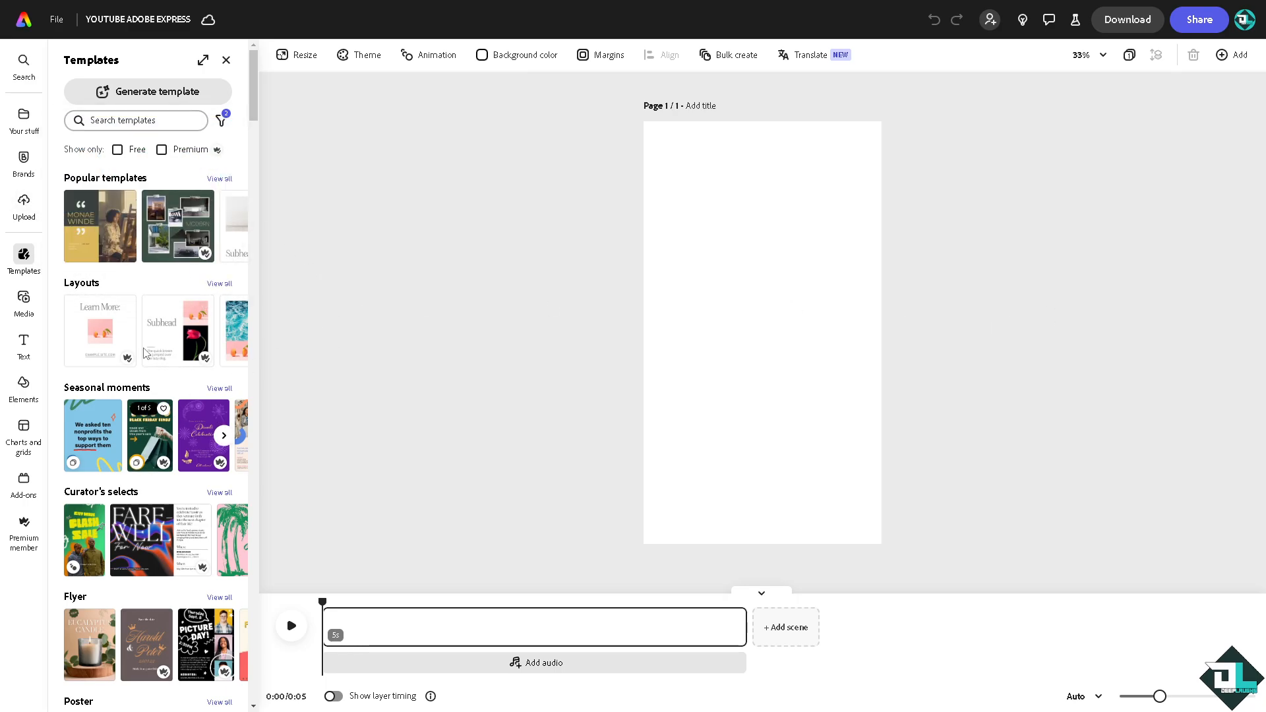
Look through the template categories offered for the blank vertical page, down to the Youtube thumbnail section and back.
scroll(130, 343, down, 3)
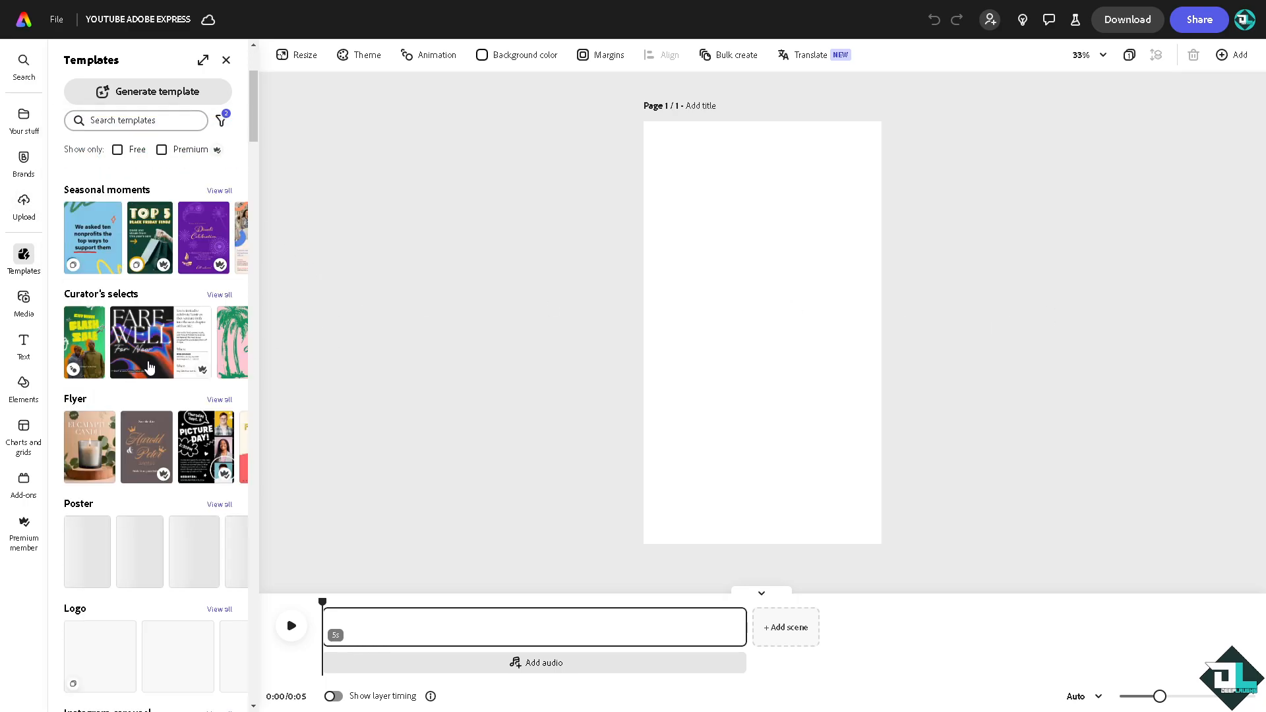
scroll(122, 428, down, 3)
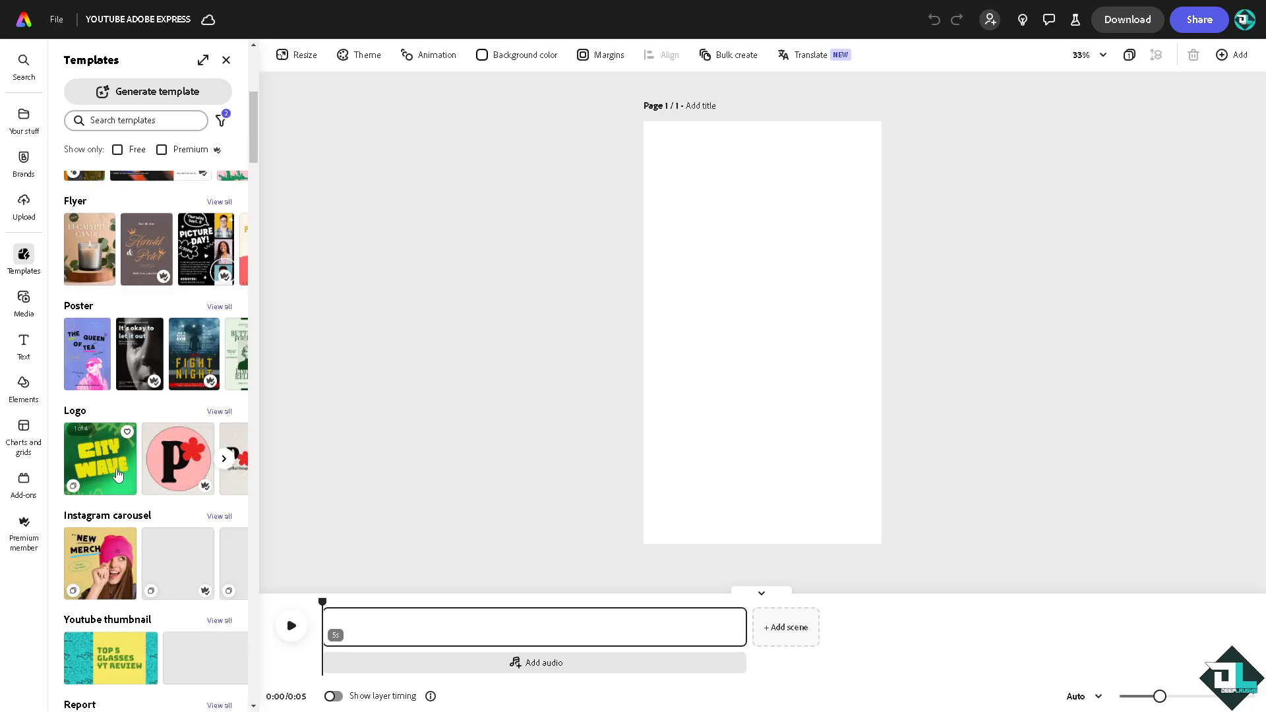
scroll(198, 408, down, 3)
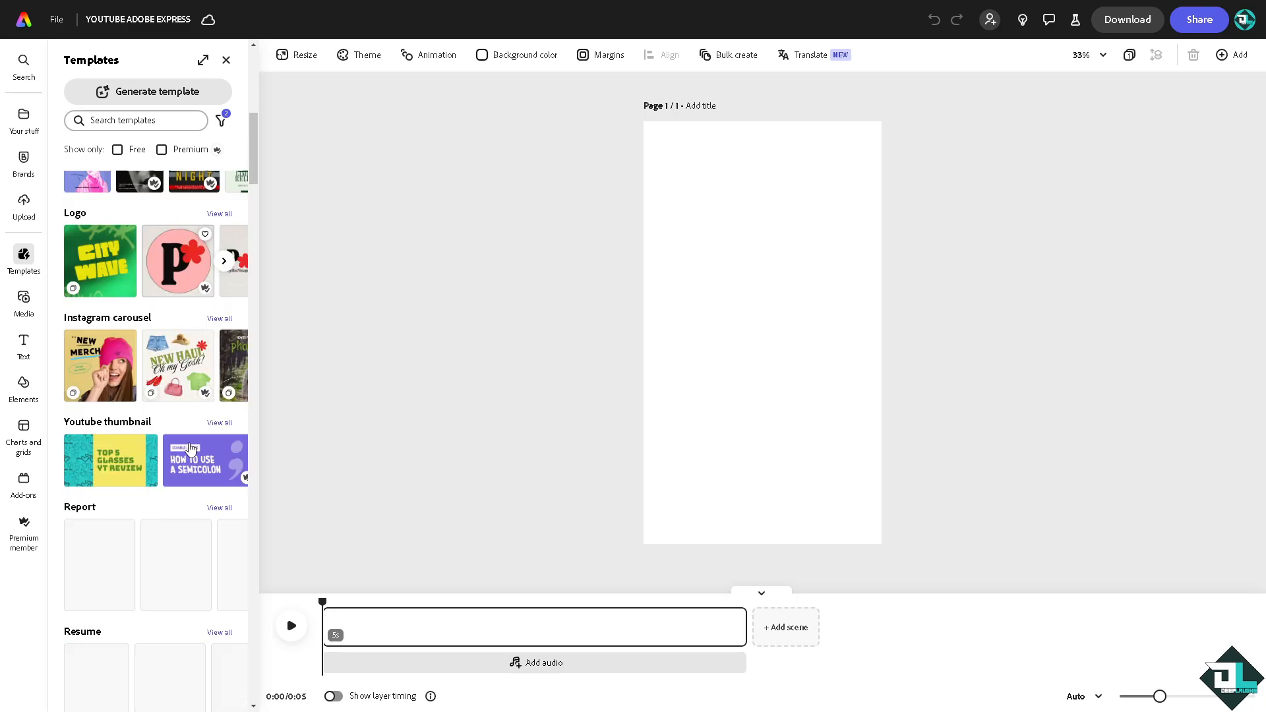
scroll(161, 467, up, 10)
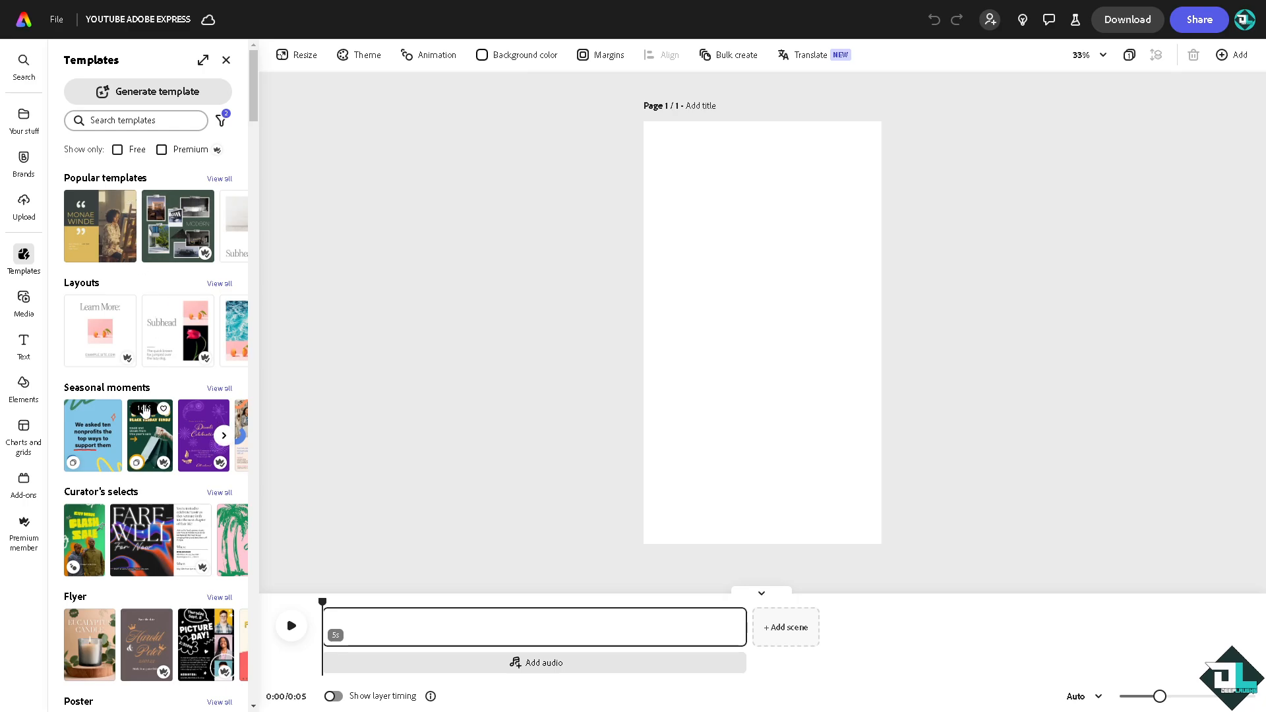
Find the Sepia Photo Collage TikTok Video template among the mobile video templates and add it to the file as pages.
scroll(239, 367, down, 1)
scroll(239, 367, down, 10)
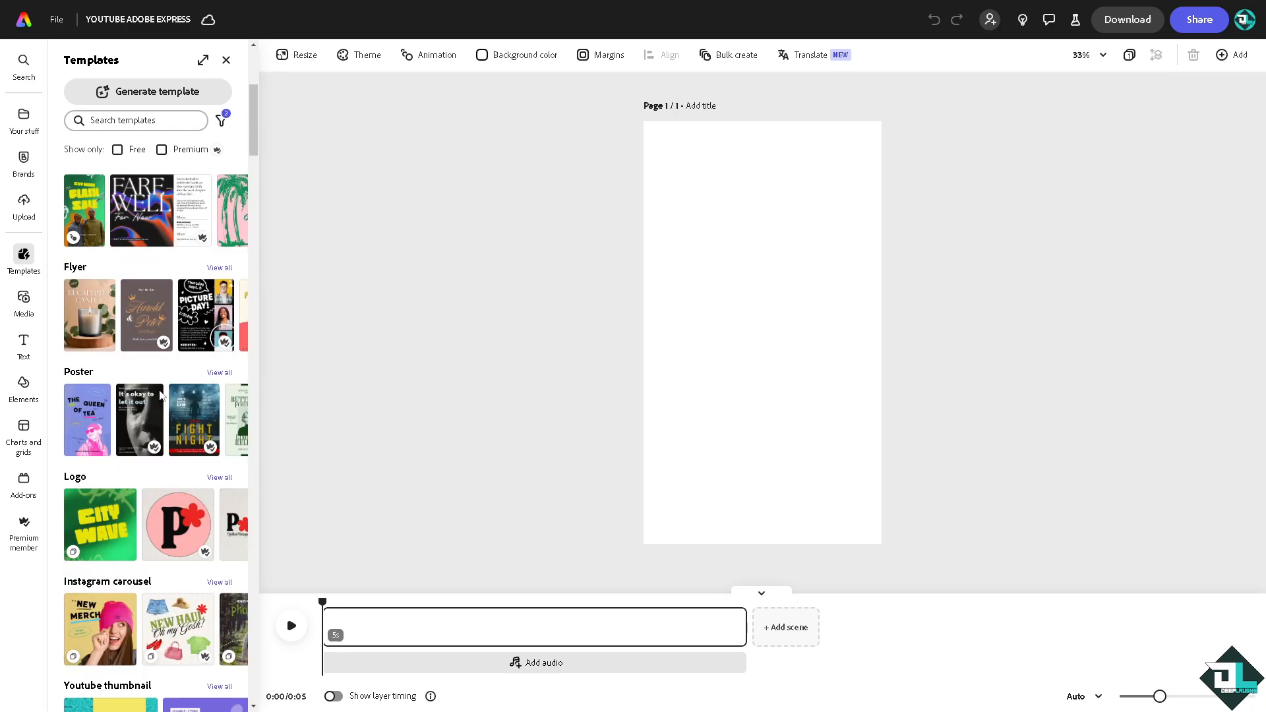
scroll(166, 402, down, 3)
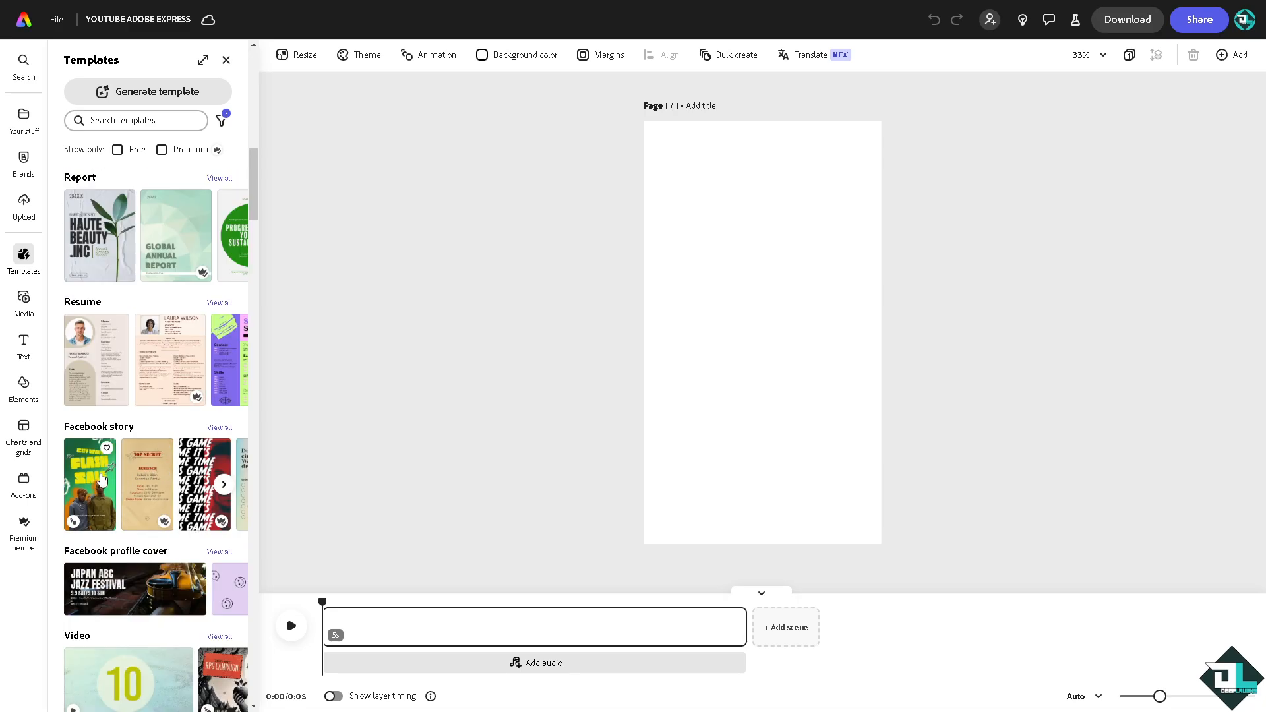
scroll(100, 479, down, 3)
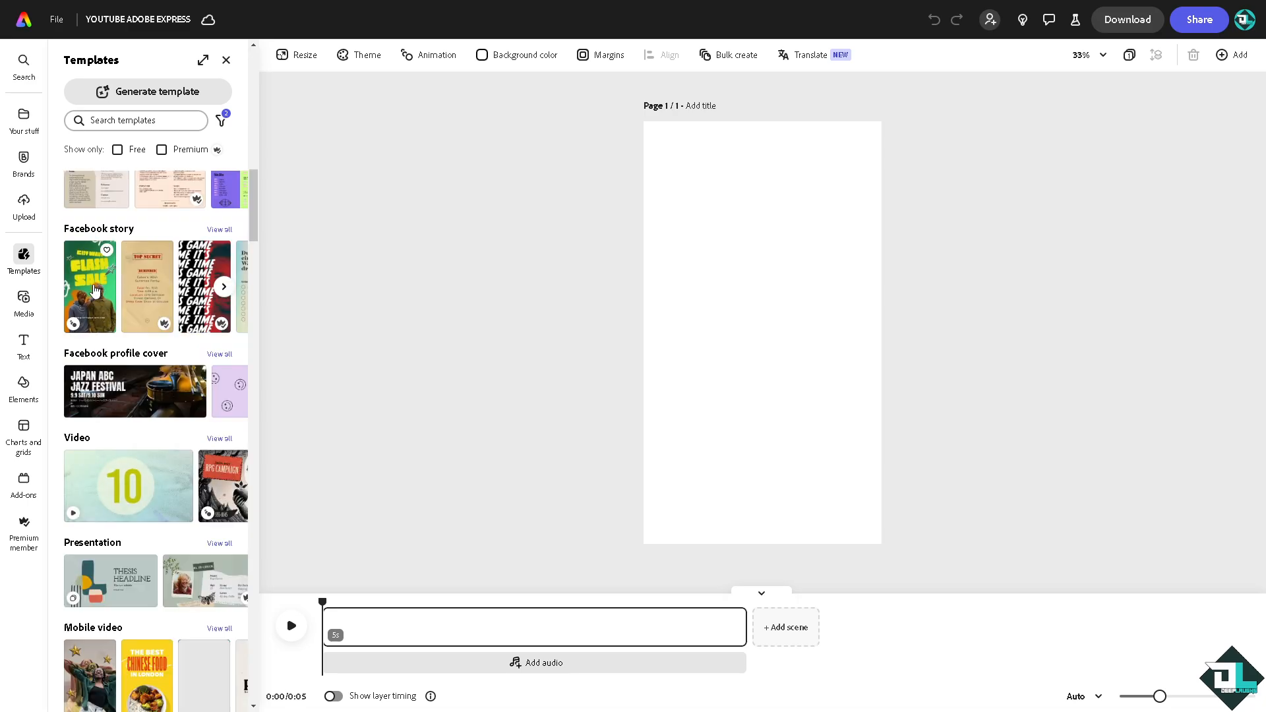
scroll(95, 567, down, 3)
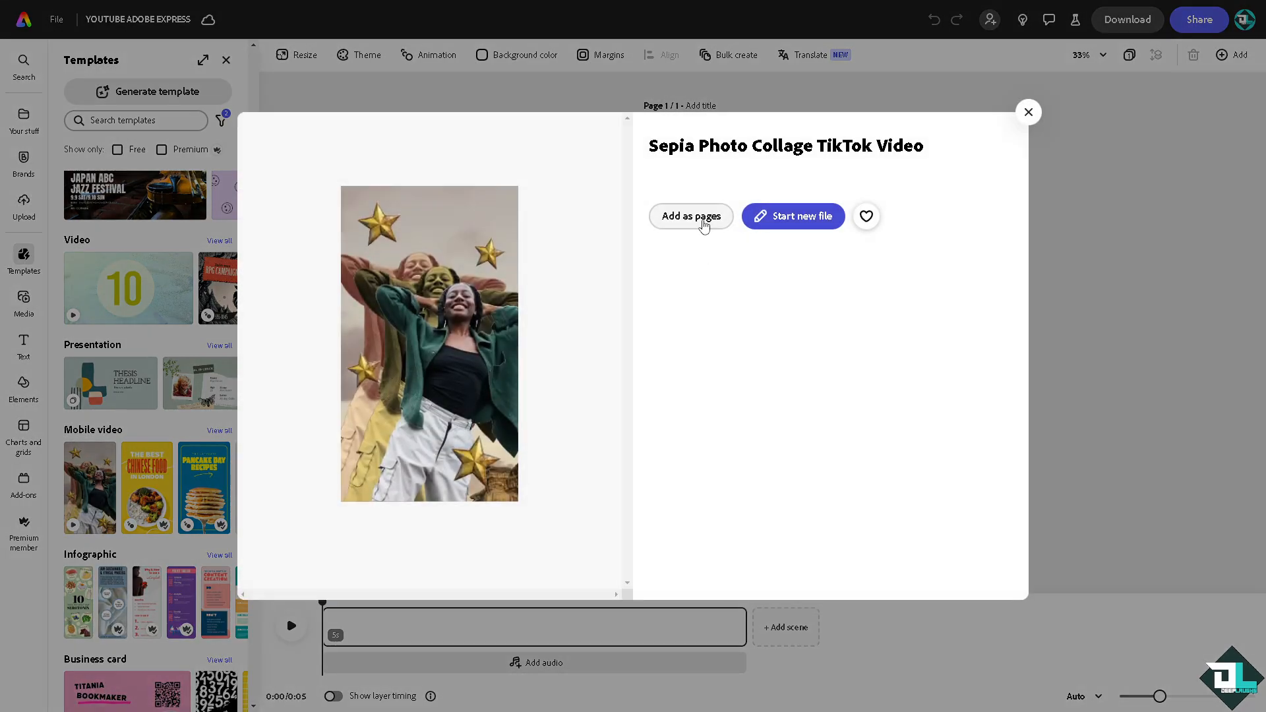
click(691, 218)
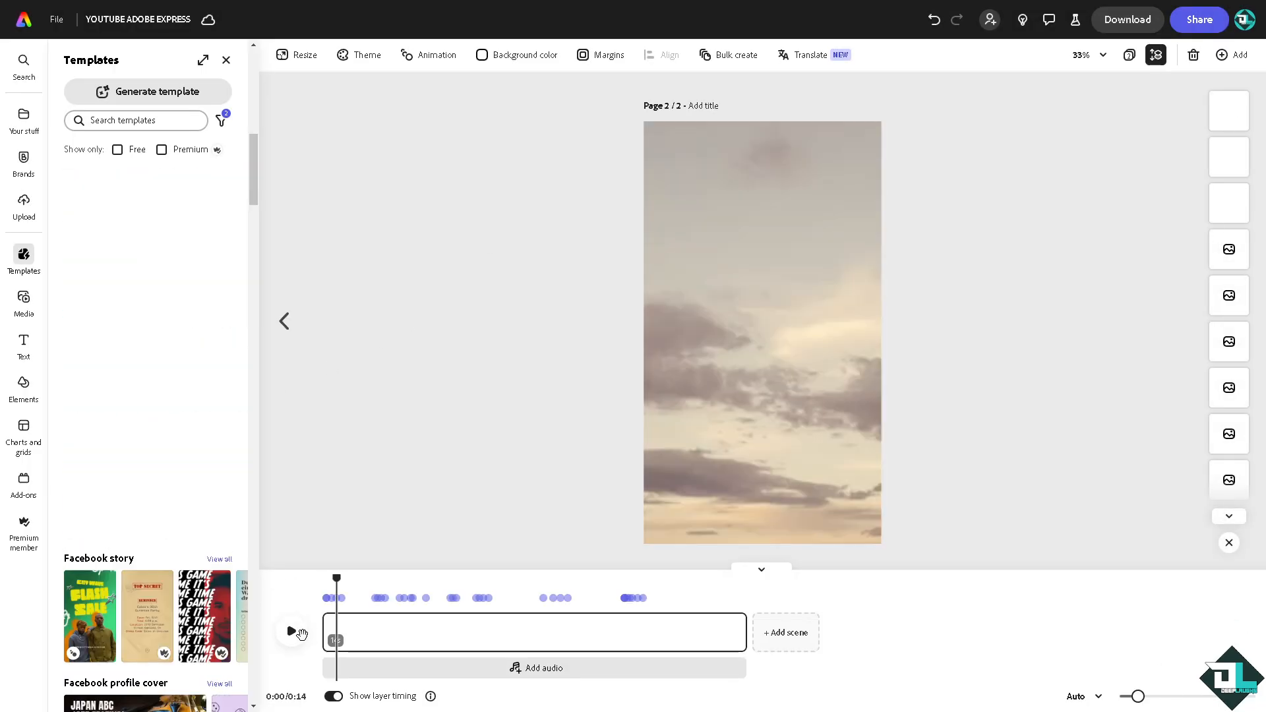
Preview the collage video on page 2, pausing partway through the playback.
click(294, 639)
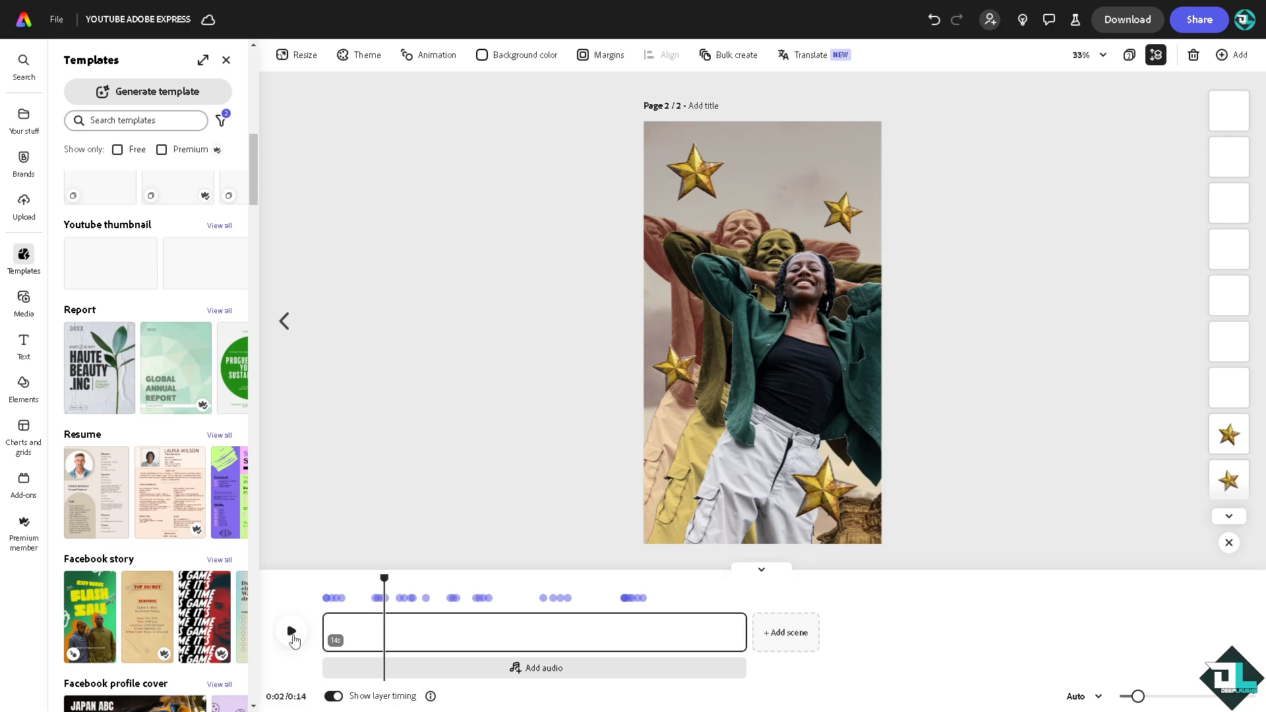
click(292, 635)
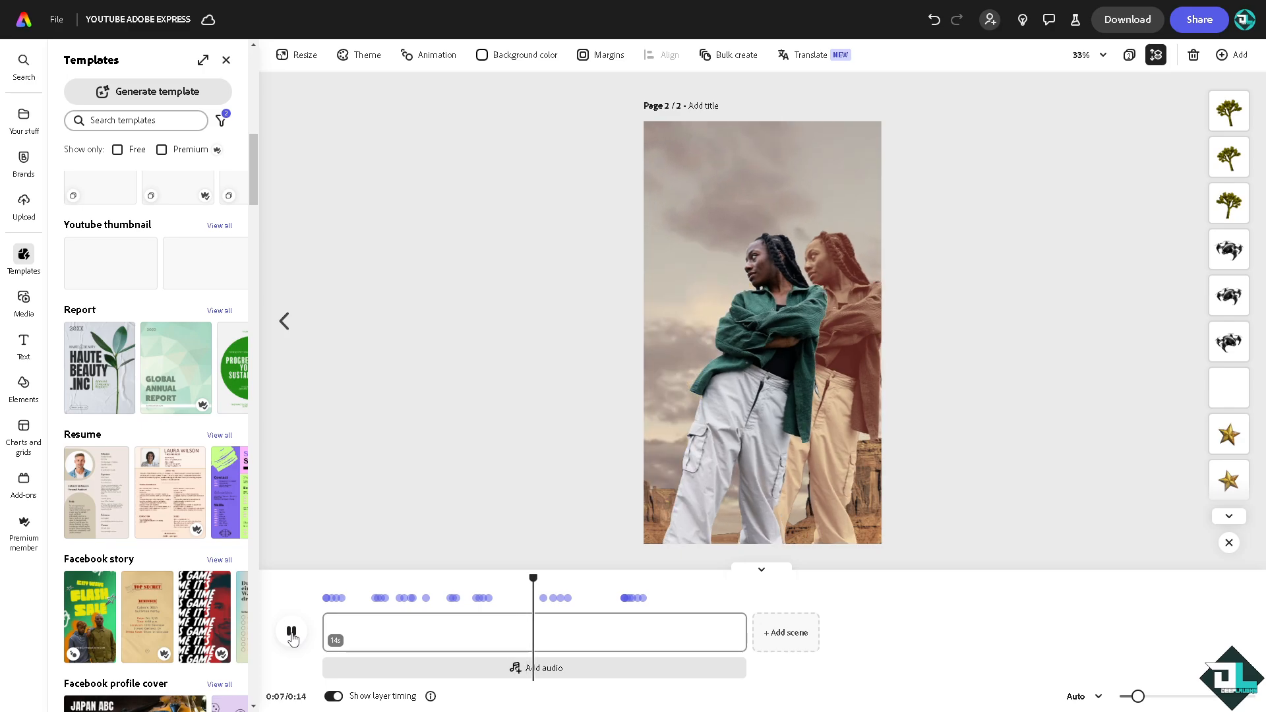
click(292, 635)
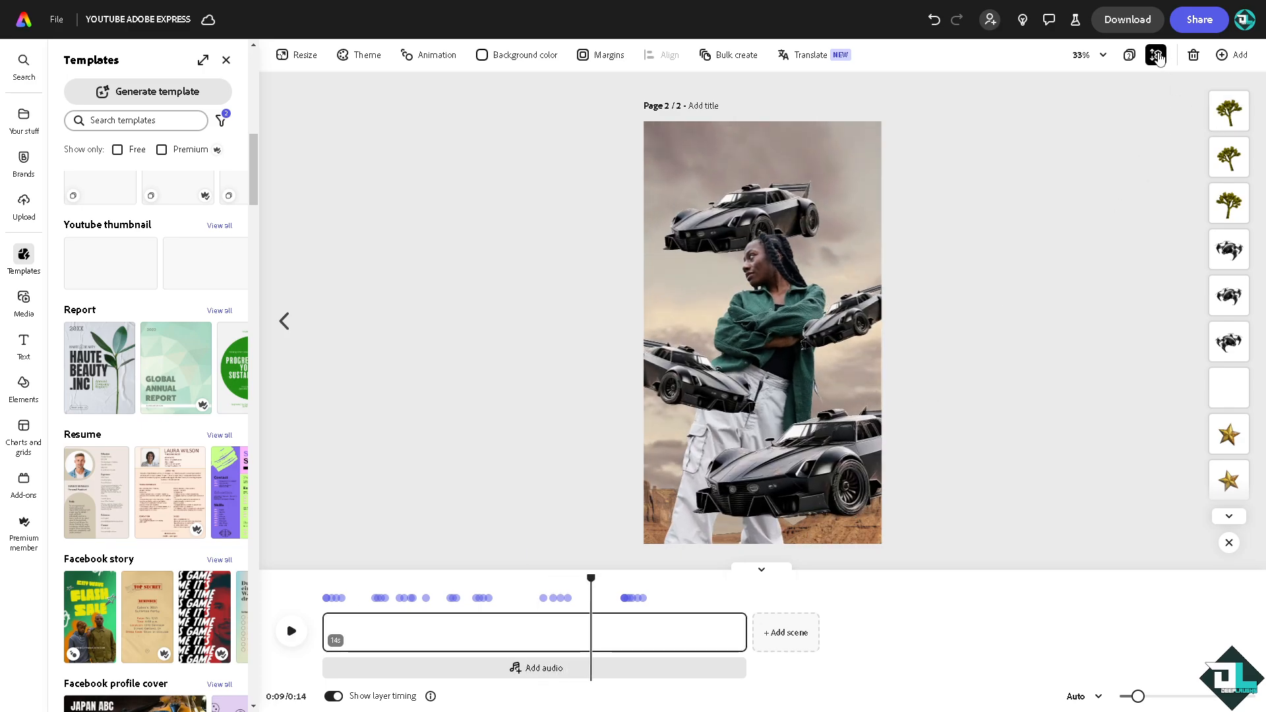
Examine the full stack of layers that make up the collage video page.
click(1157, 57)
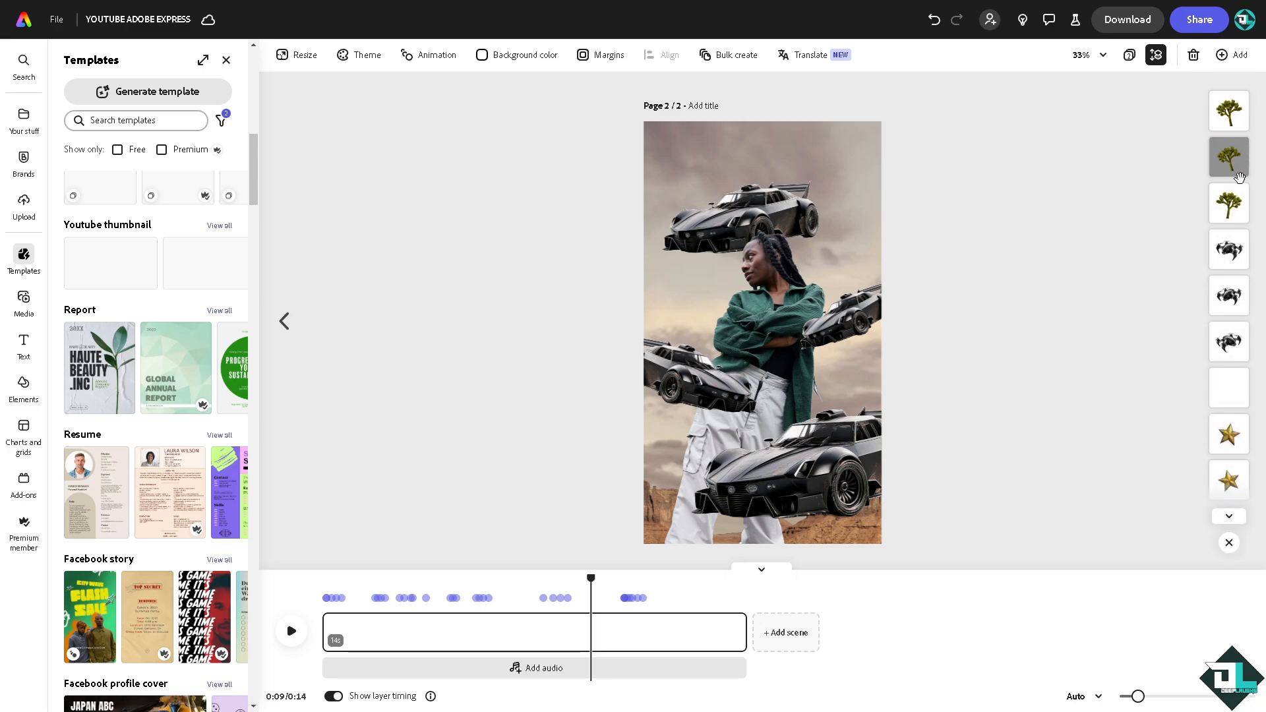
scroll(1234, 332, down, 3)
scroll(1234, 332, down, 5)
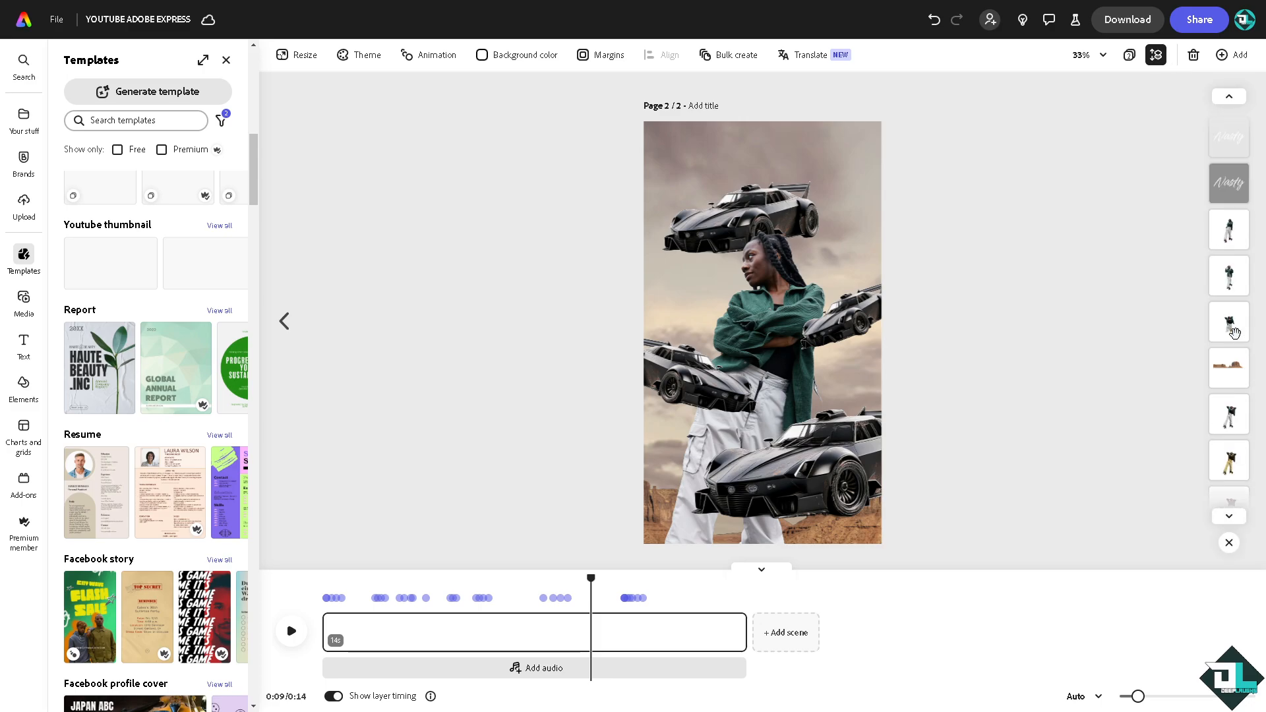
scroll(1244, 343, down, 2)
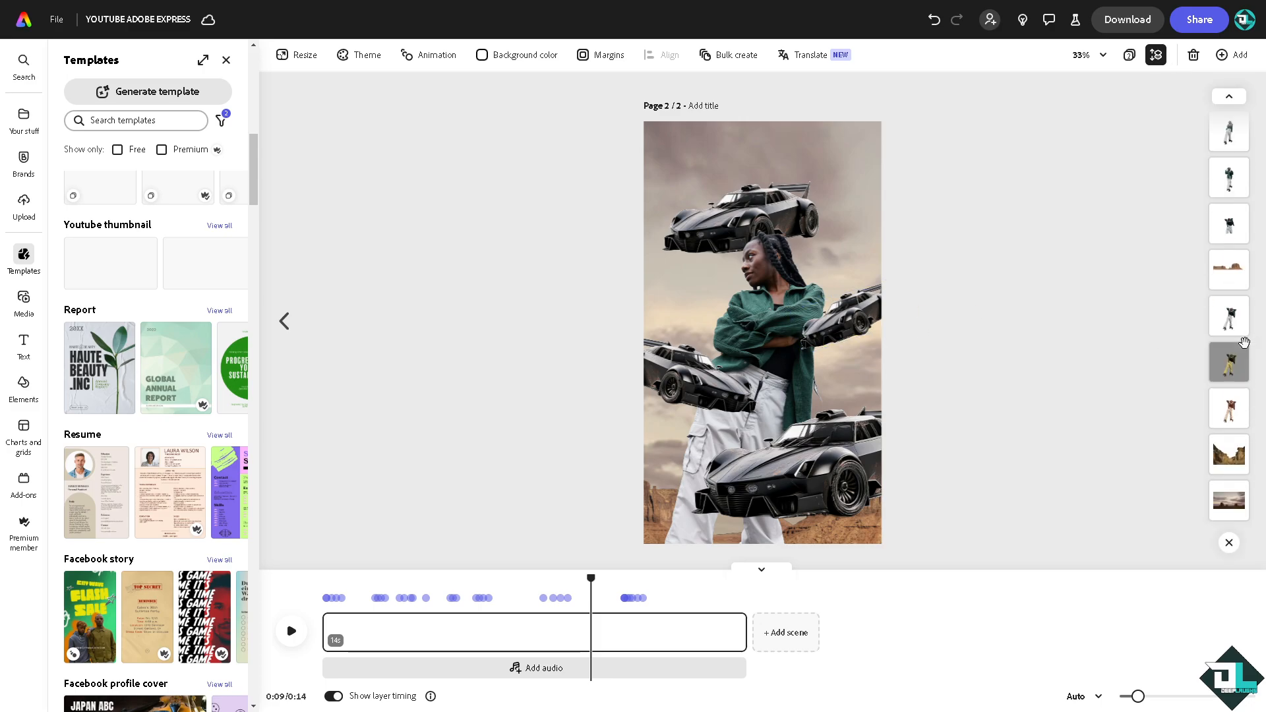
scroll(1233, 350, up, 5)
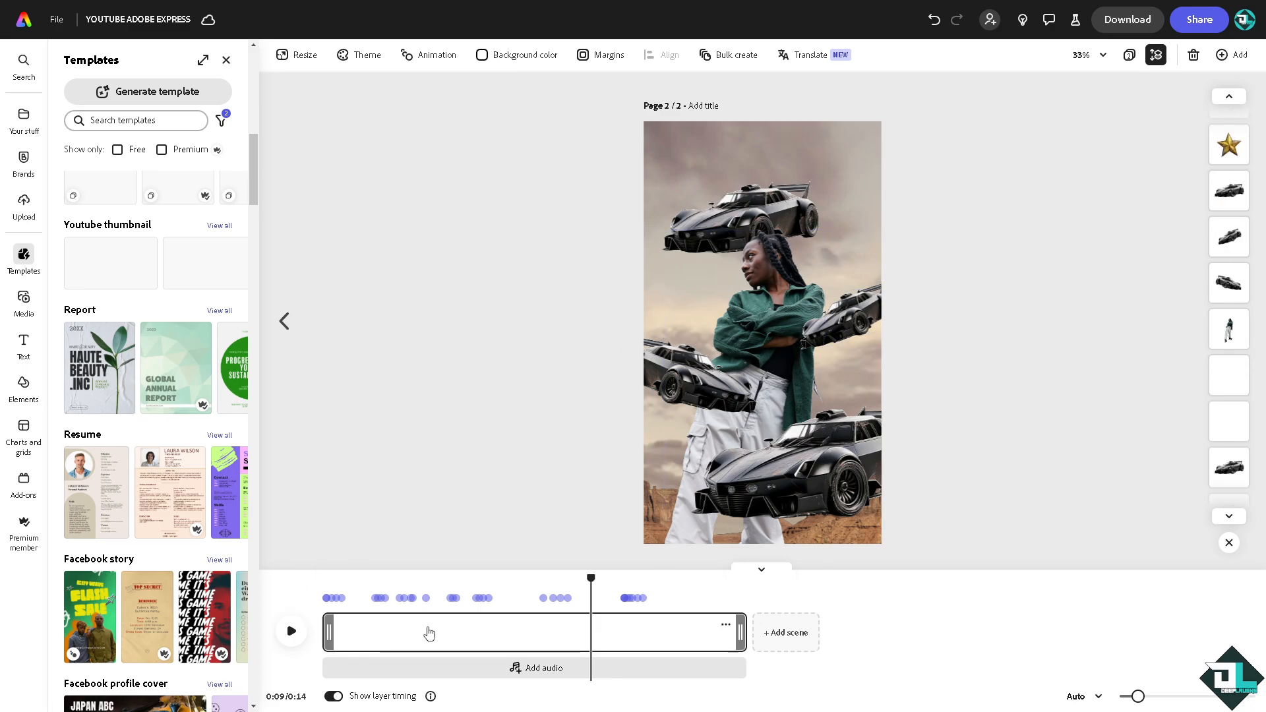
Place the Deep Laughs brand logo, enlarged, at the bottom centre of the page from the video's start, and play the result.
drag(590, 579, 313, 582)
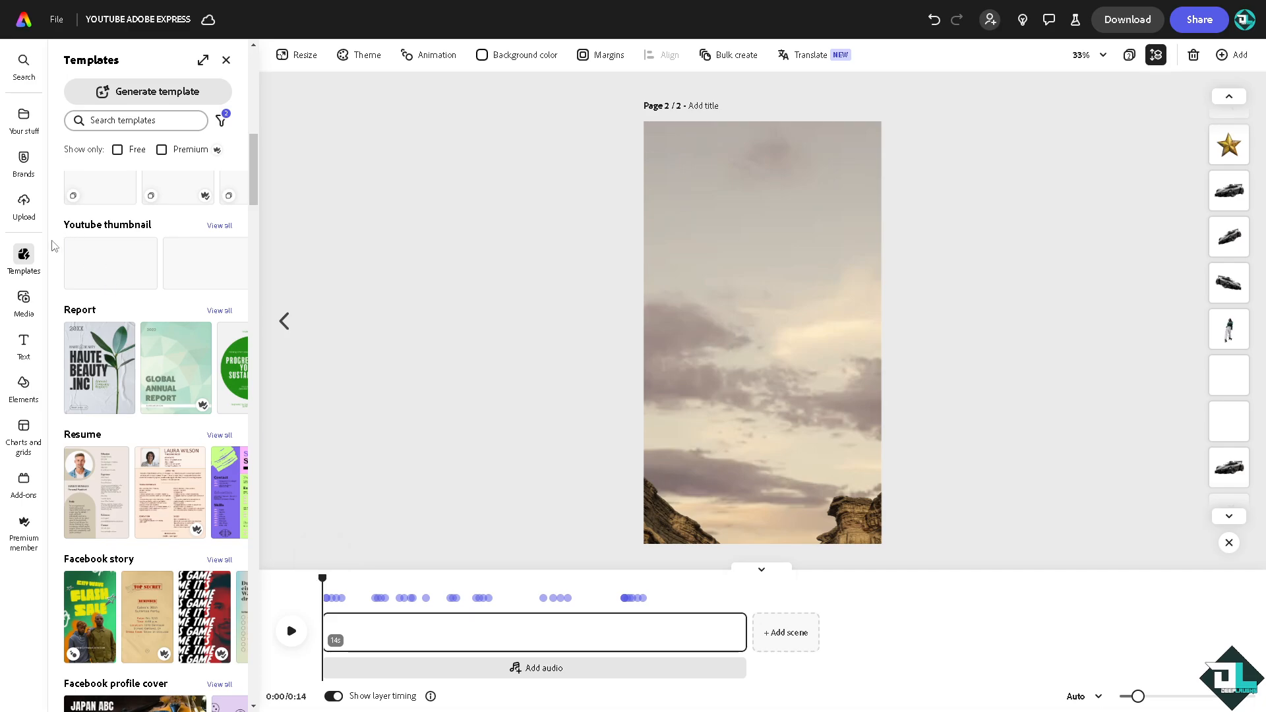
click(36, 163)
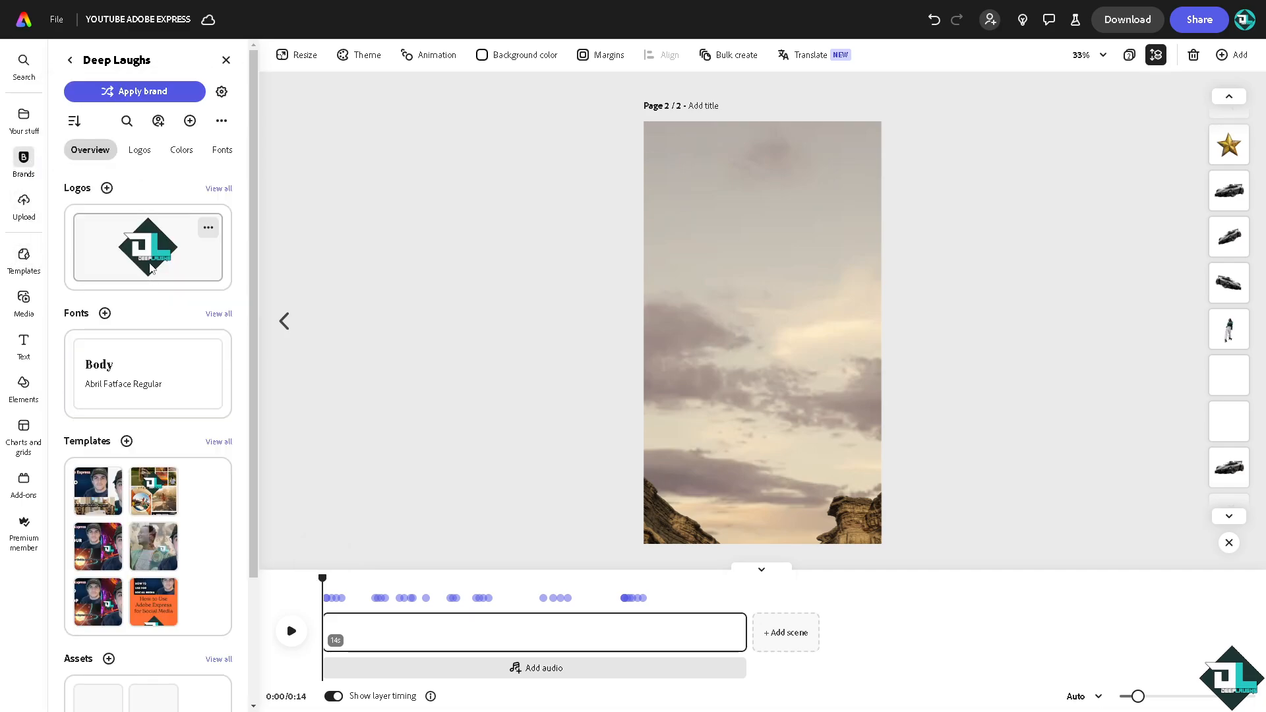
click(214, 251)
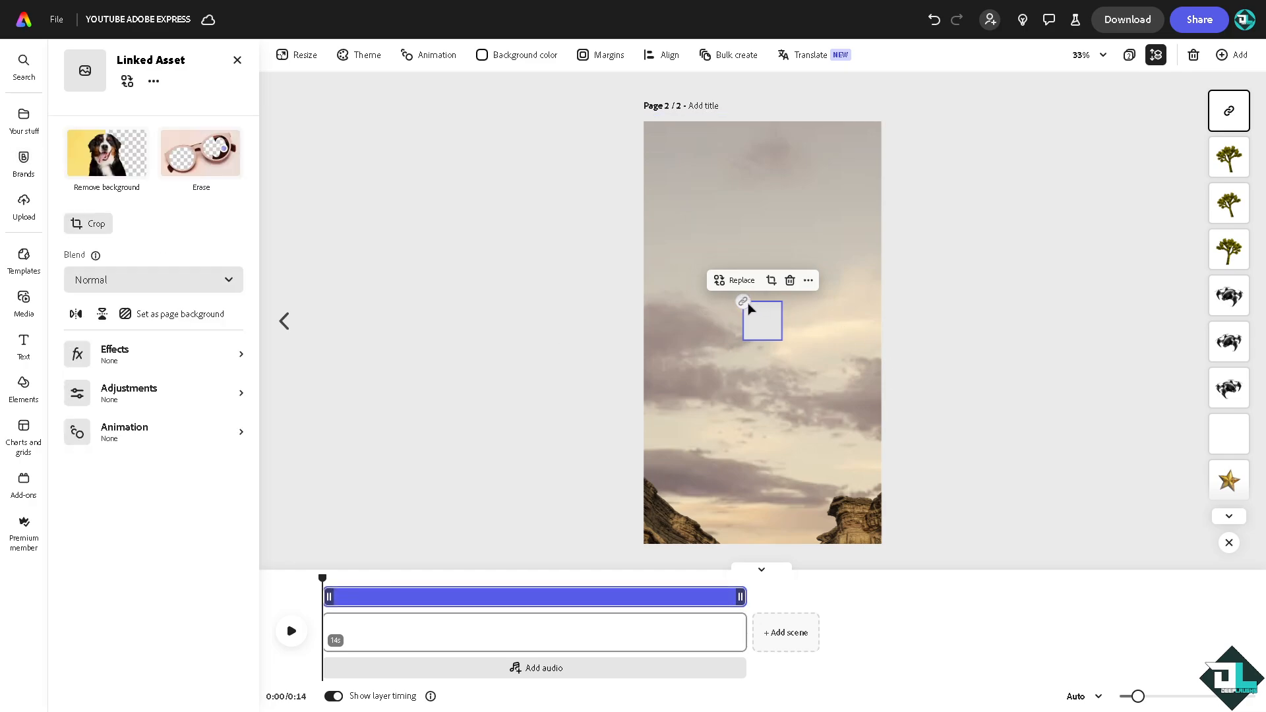
drag(782, 340, 888, 455)
drag(827, 412, 795, 442)
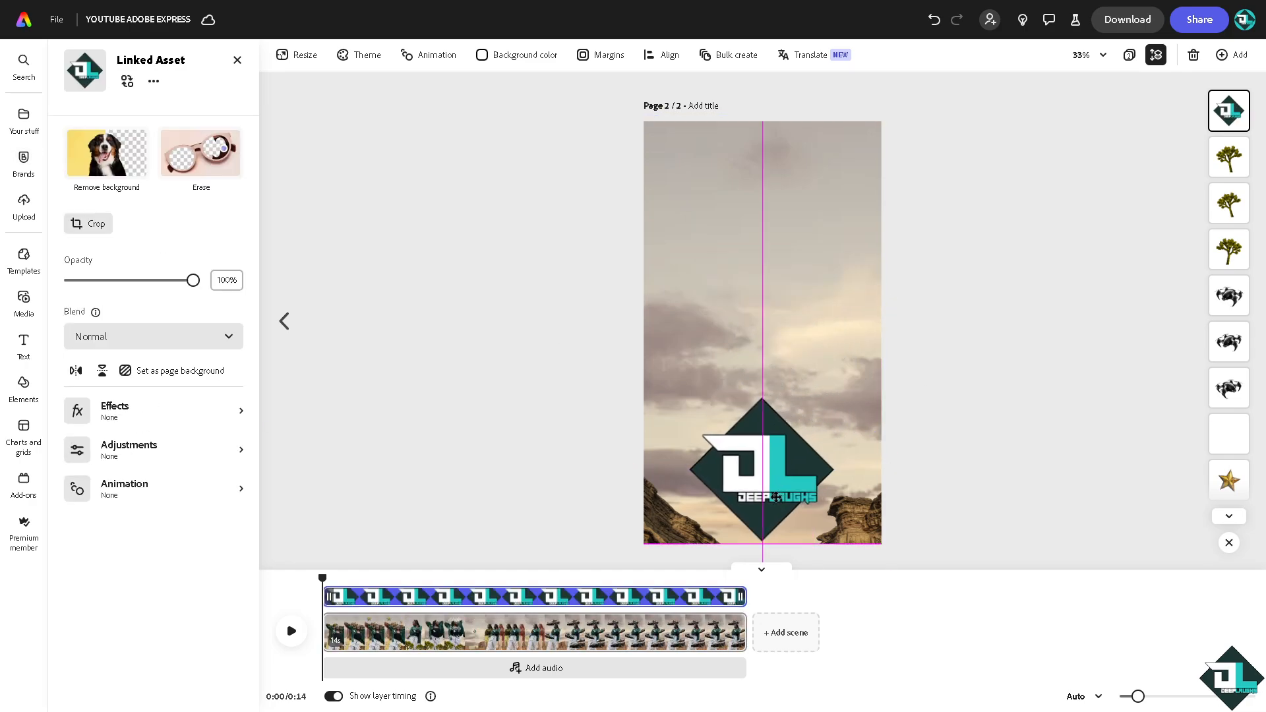
drag(775, 497, 773, 498)
click(287, 634)
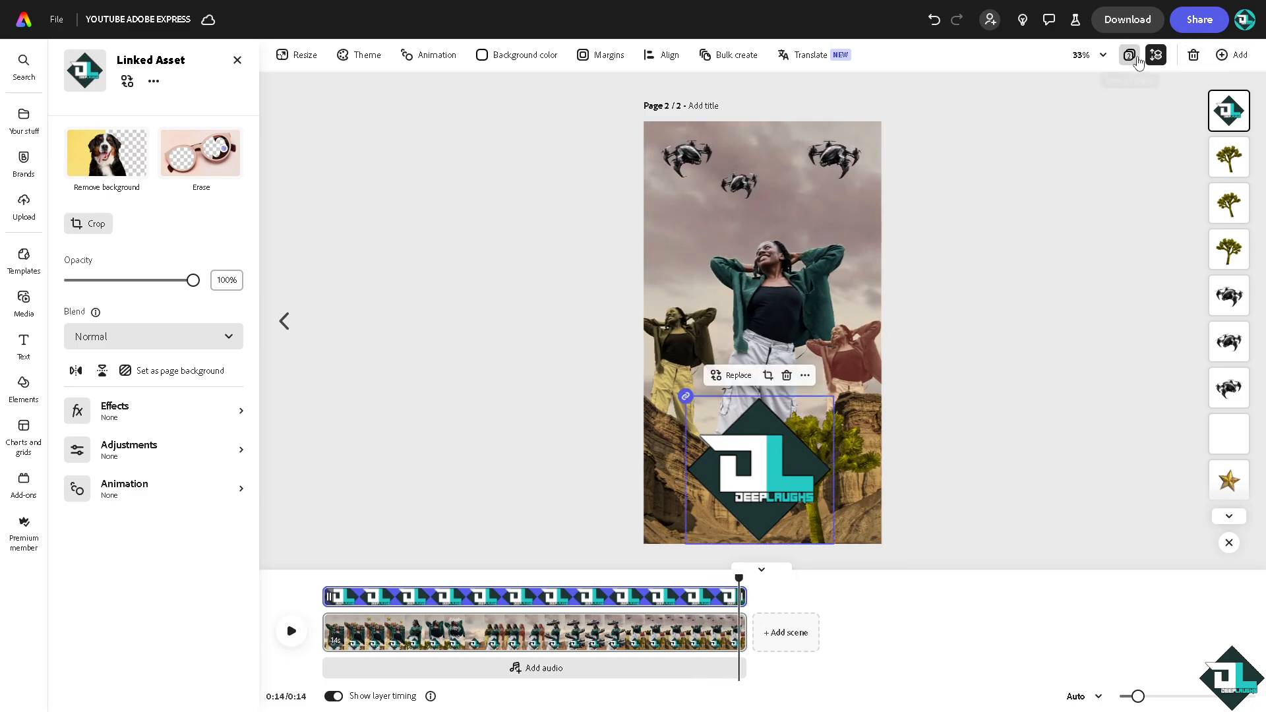
Prepare the selected page's download as MP4 with the video resolution set to 4K.
click(1132, 21)
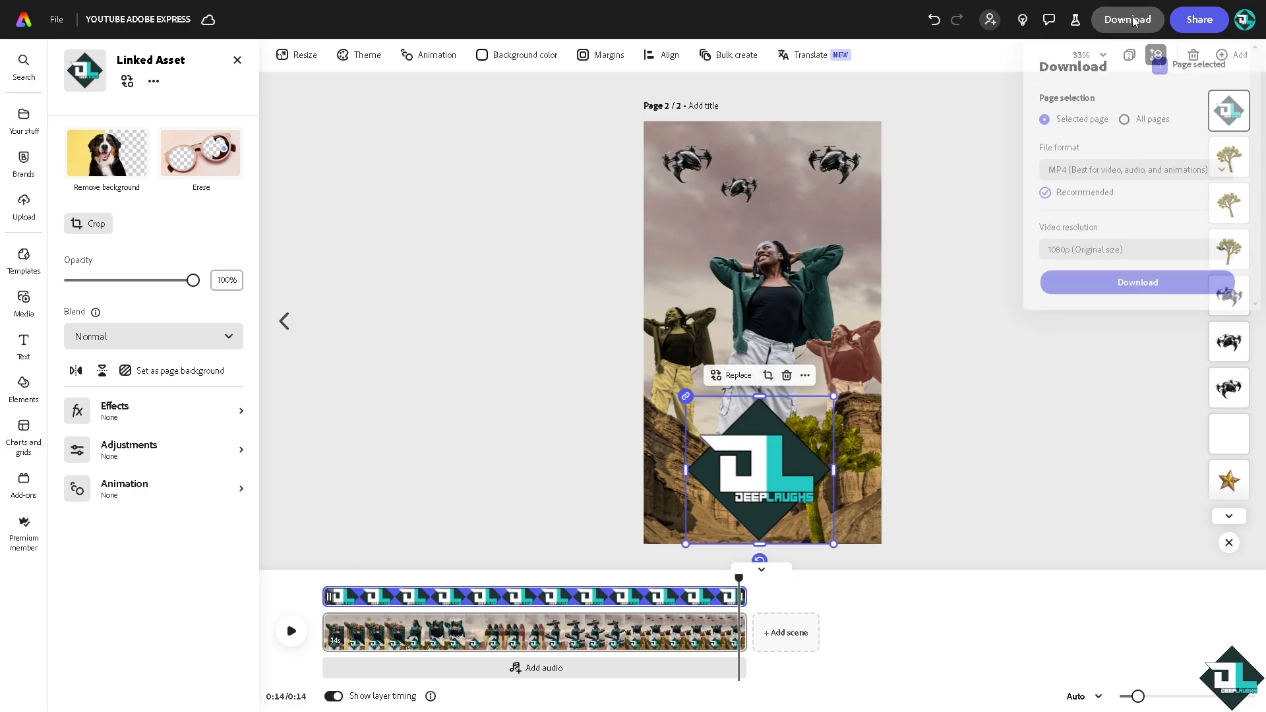
click(1126, 173)
click(1164, 147)
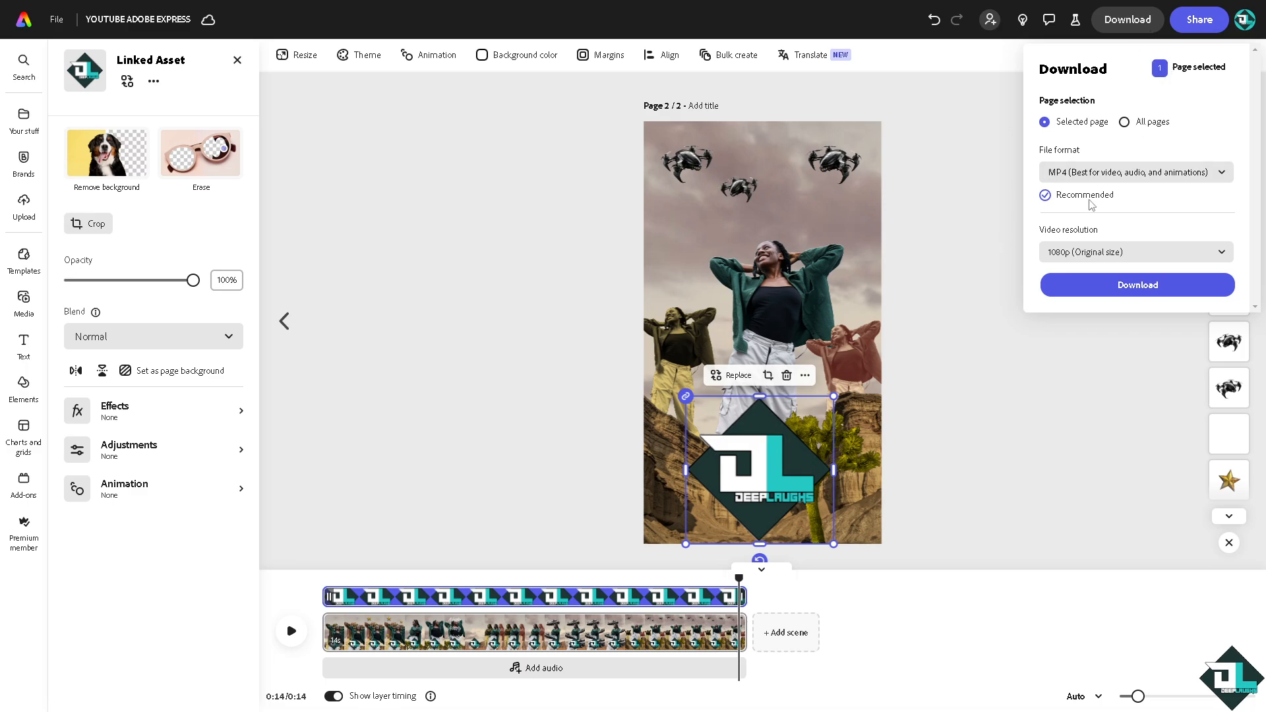
click(1136, 258)
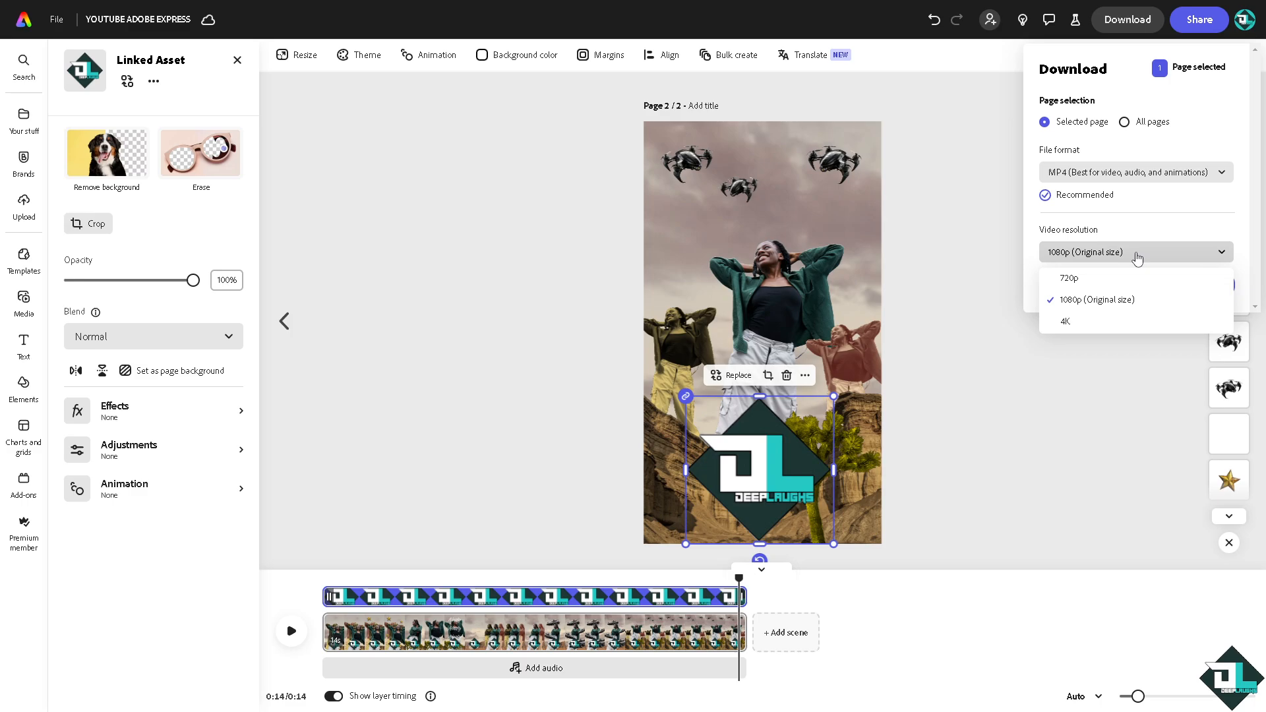
click(1100, 323)
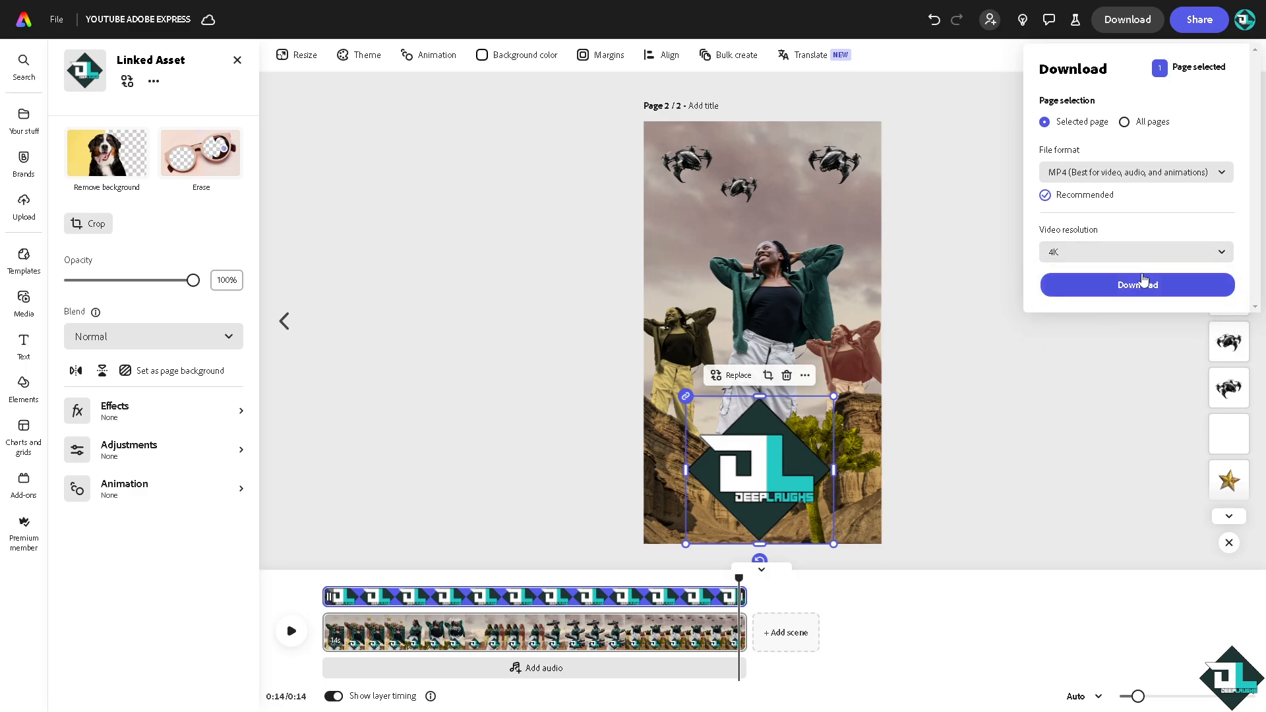
View the cloud saving options for sharing, copy the file's link, and check its access choices.
click(1197, 23)
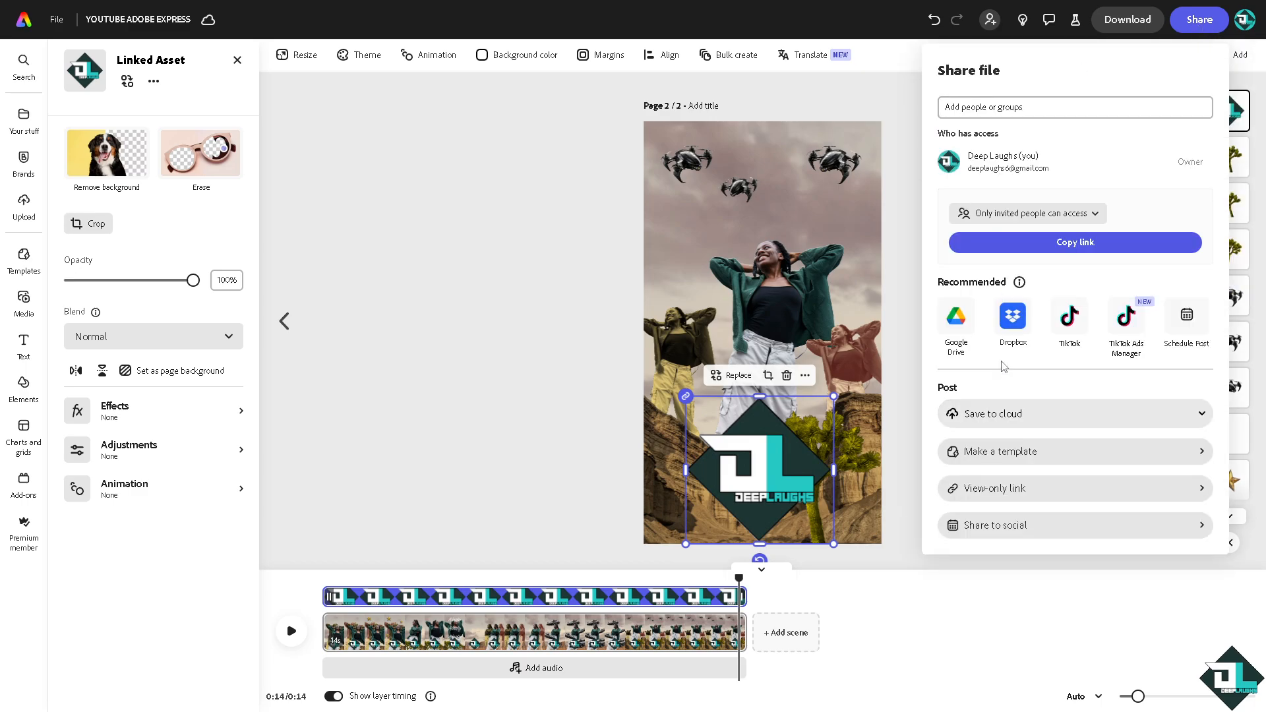
click(996, 415)
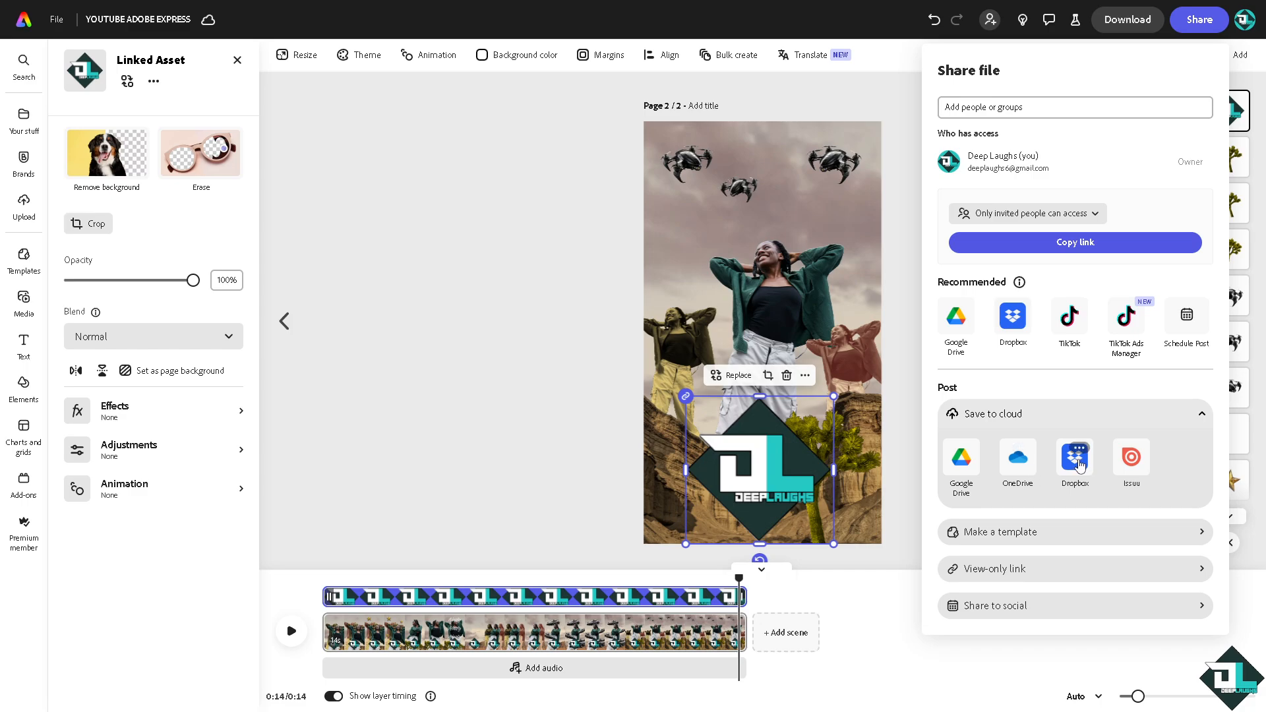
click(1078, 246)
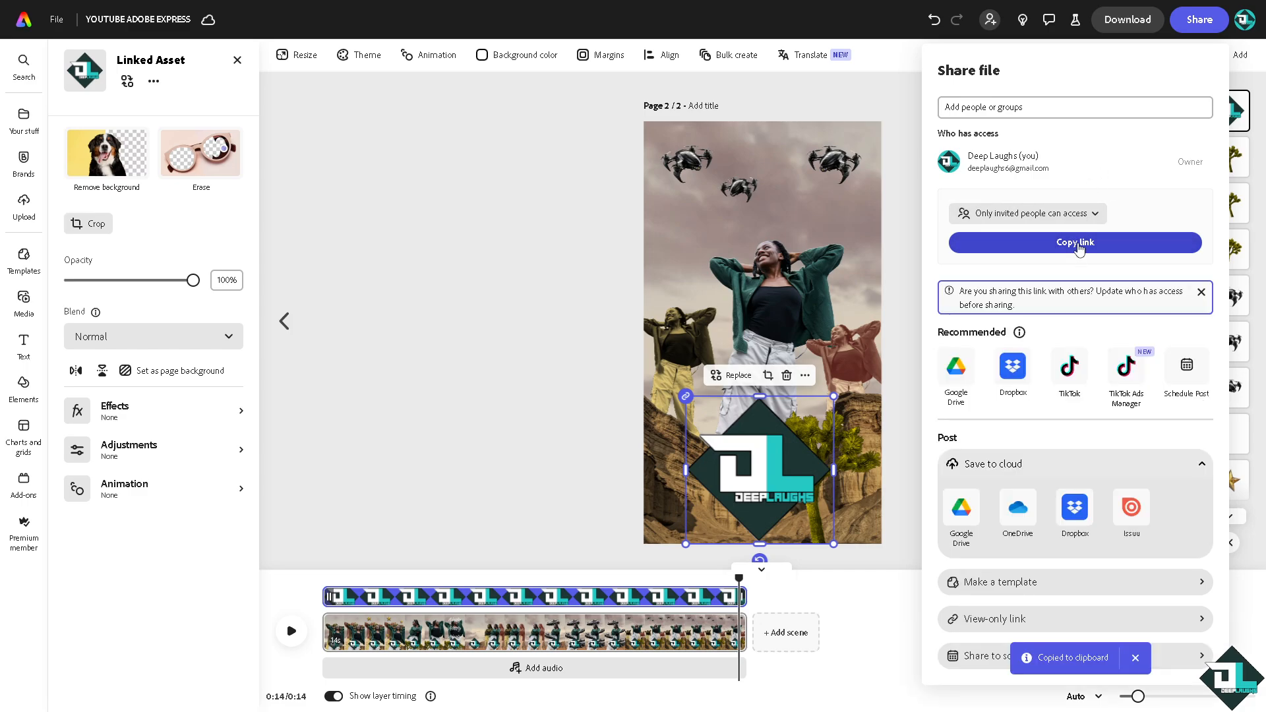
click(1060, 215)
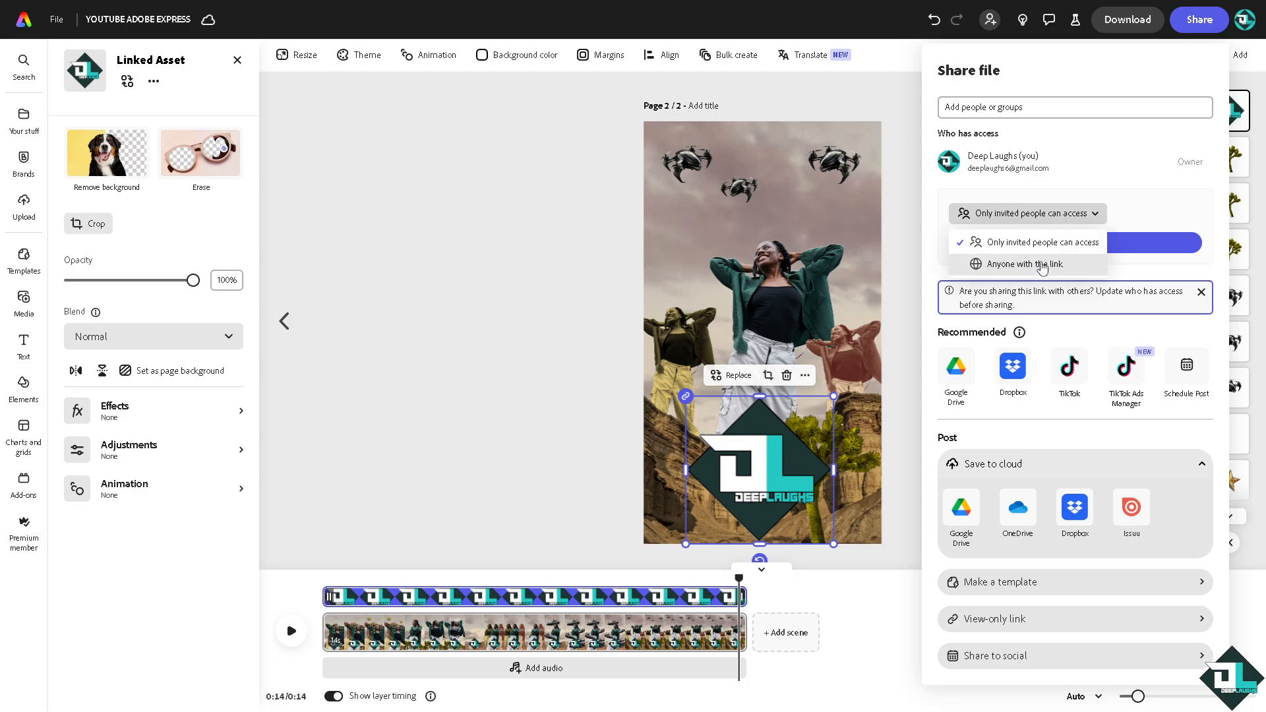
click(507, 245)
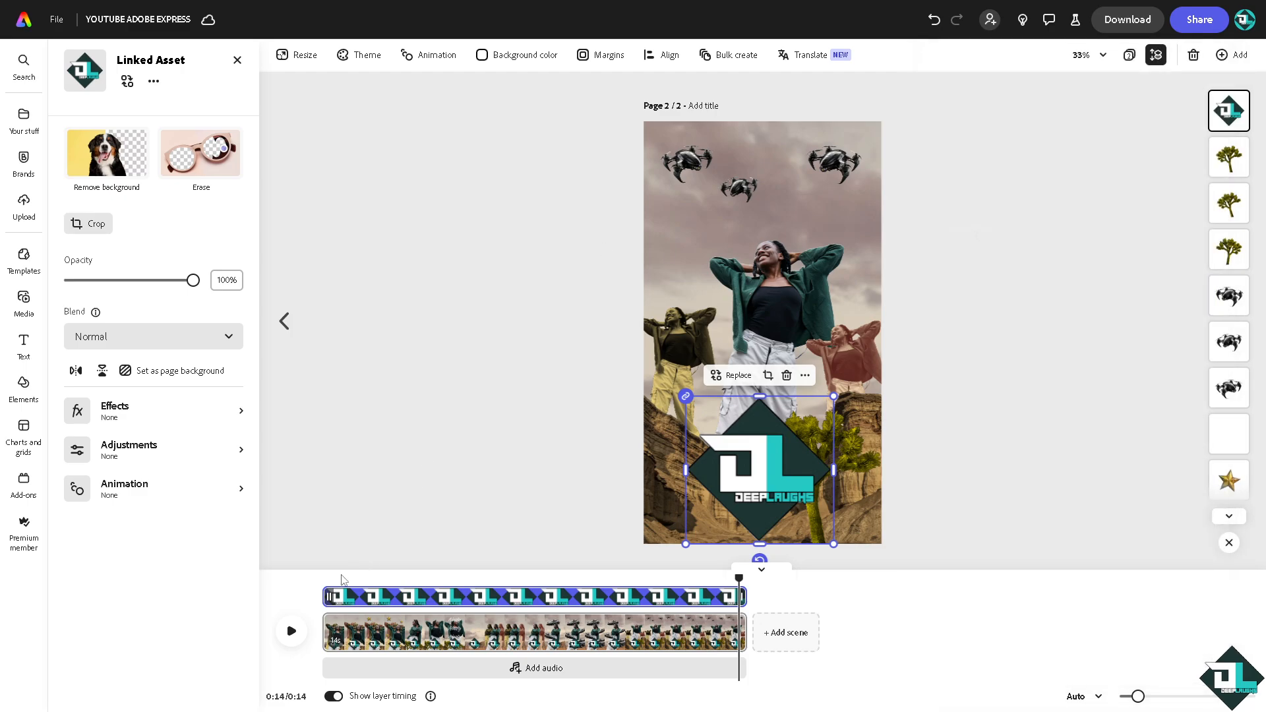
Play the video with the added logo from the start.
click(292, 631)
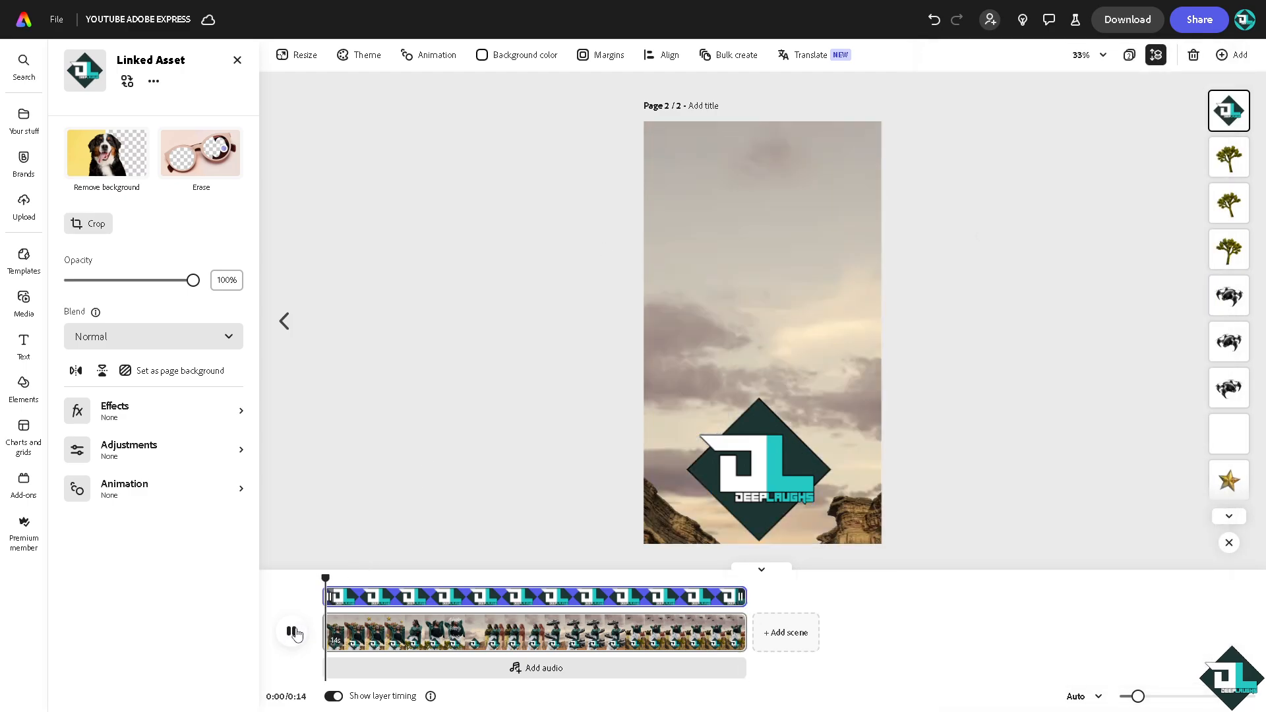